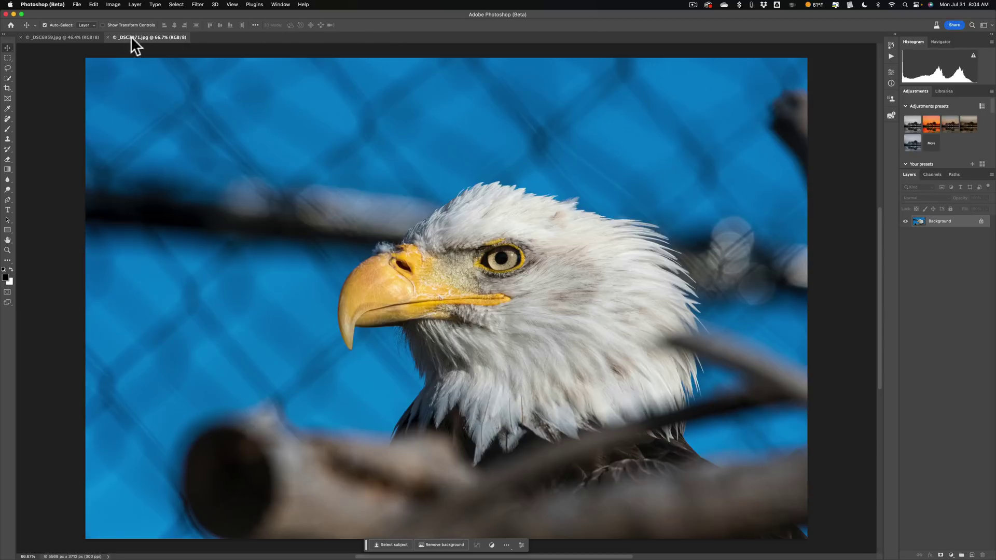
Step: Glance at the giraffe photo, return to the eagle, and run Select > Subject on it
left_click(65, 36)
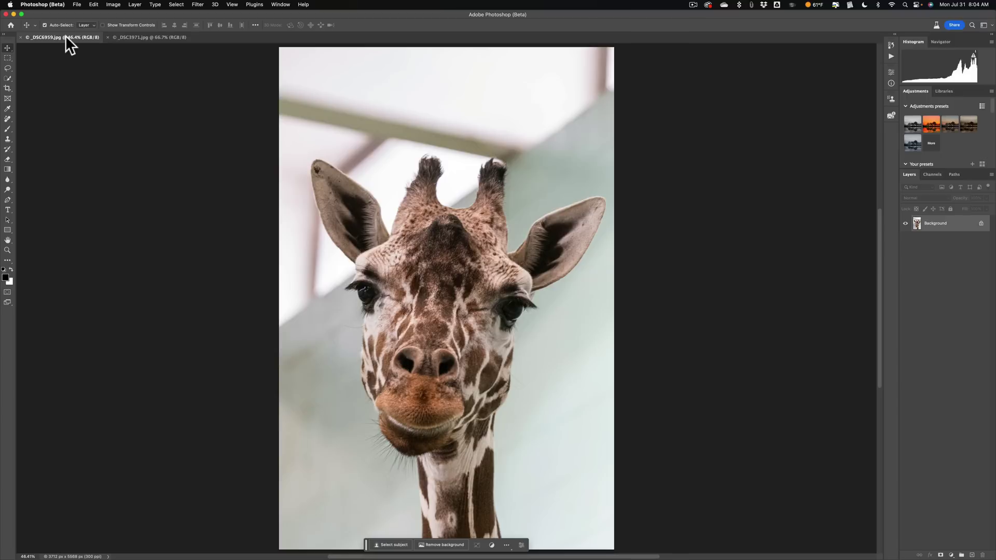
left_click(138, 37)
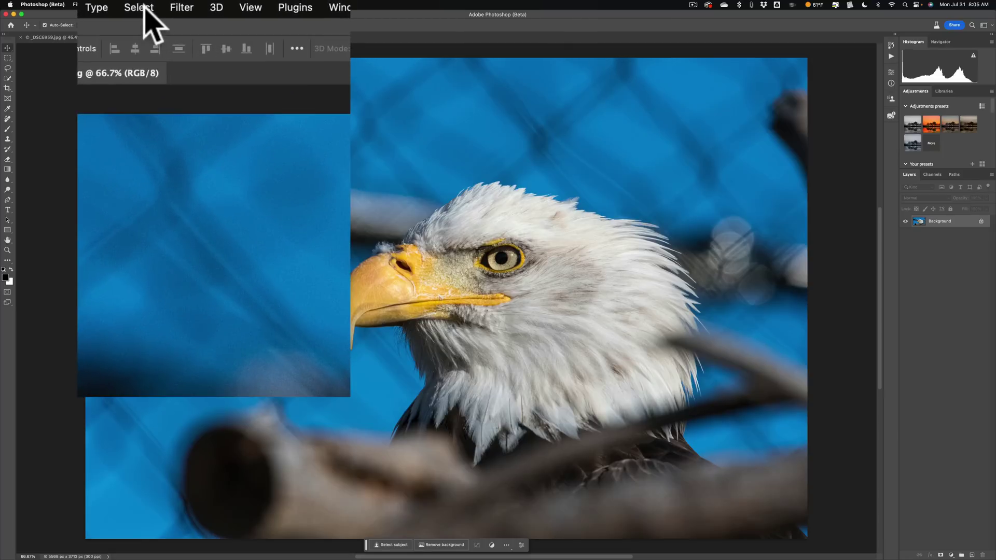
left_click(176, 5)
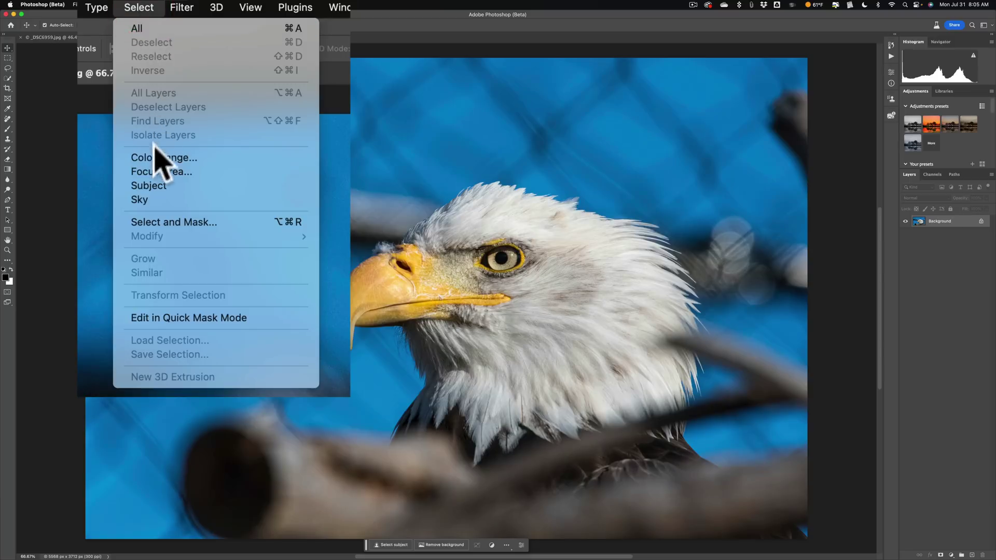
left_click(169, 138)
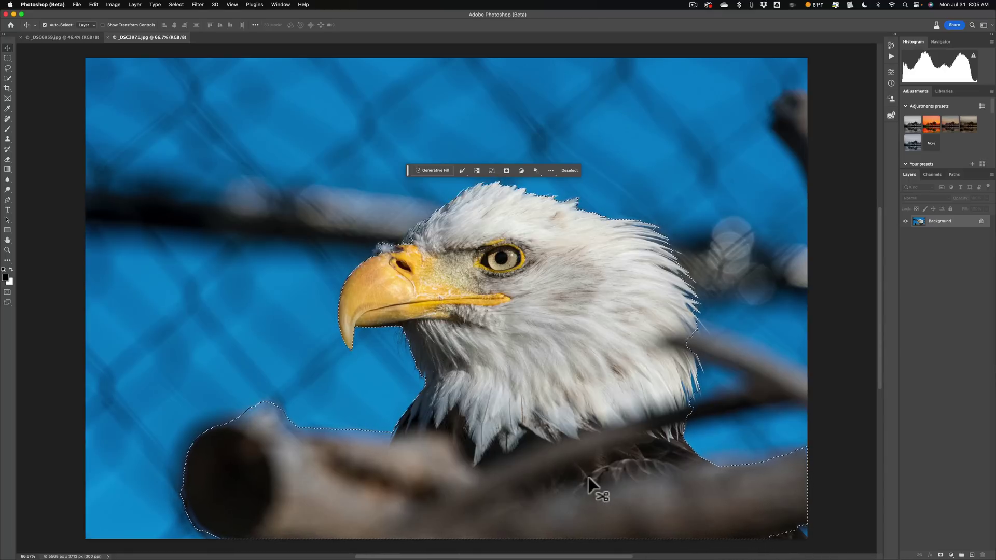
Step: Switch to the Quick Selection Tool for touching up the eagle selection
key("w")
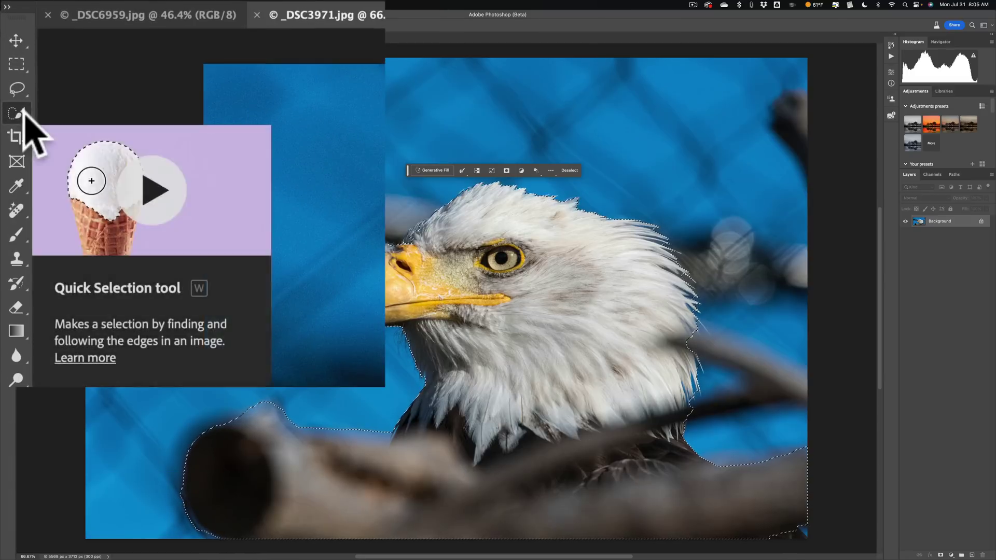
left_click(23, 110)
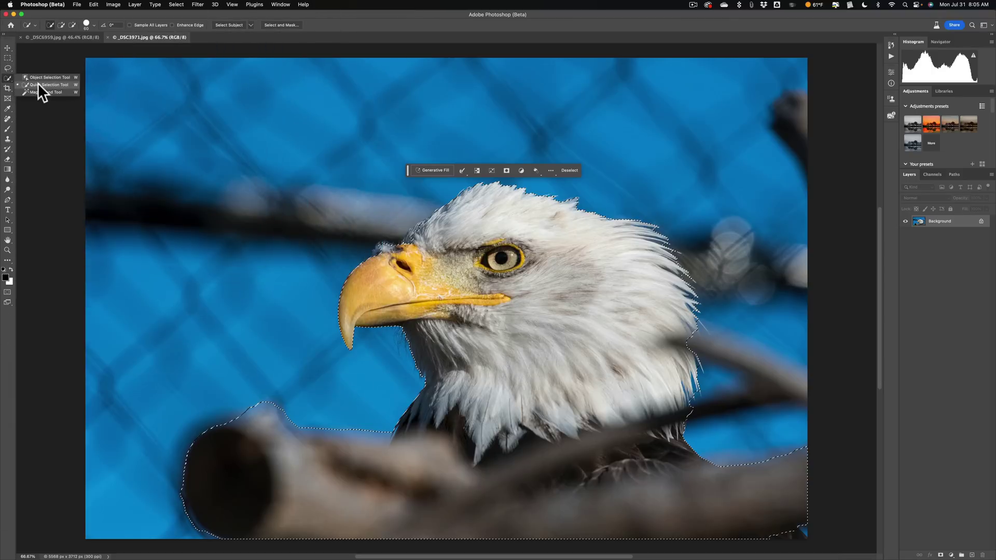
left_click(38, 85)
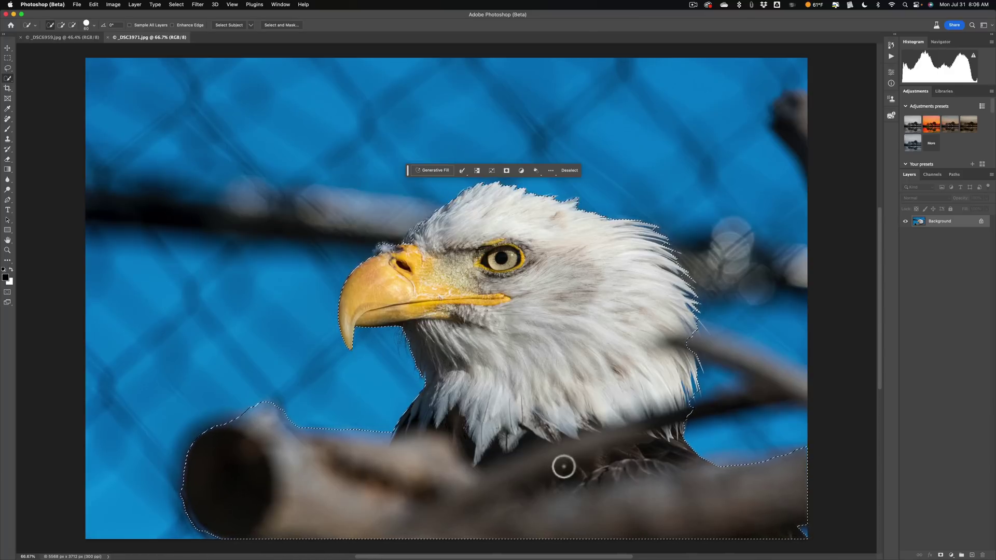
Step: Invert the selection onto the fenced background and start a Generative Fill on it
key("shift+super")
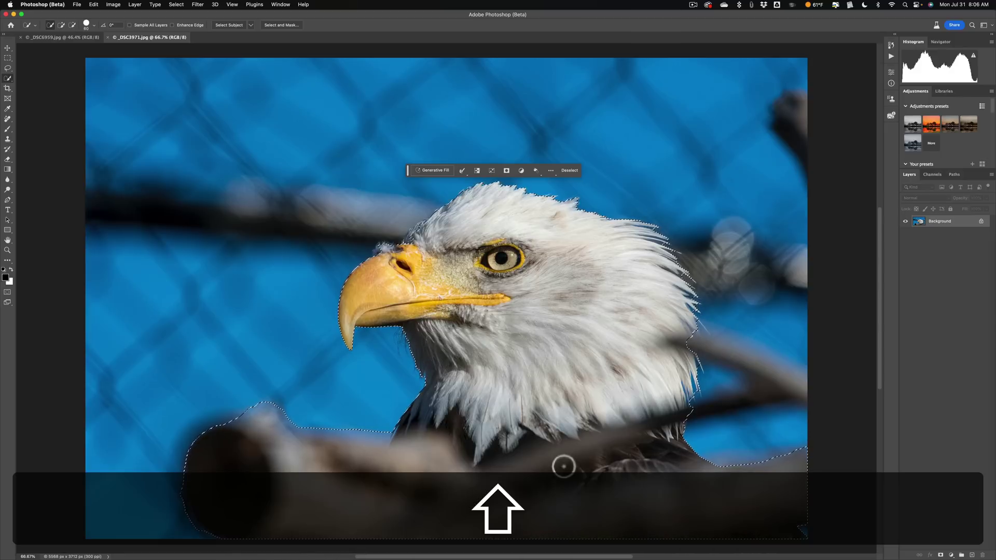
key("shift+super+i")
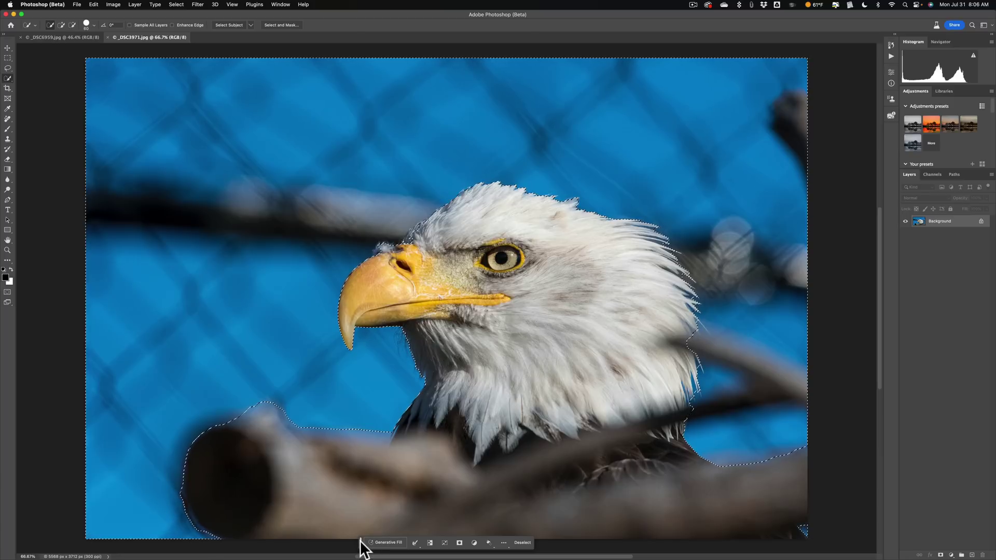
left_click_drag(359, 543, 283, 127)
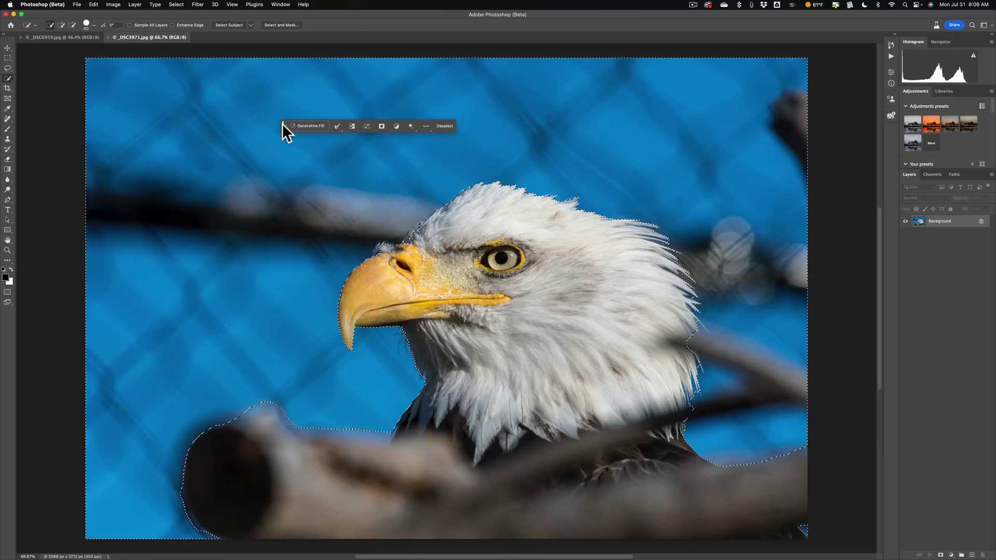
left_click(312, 126)
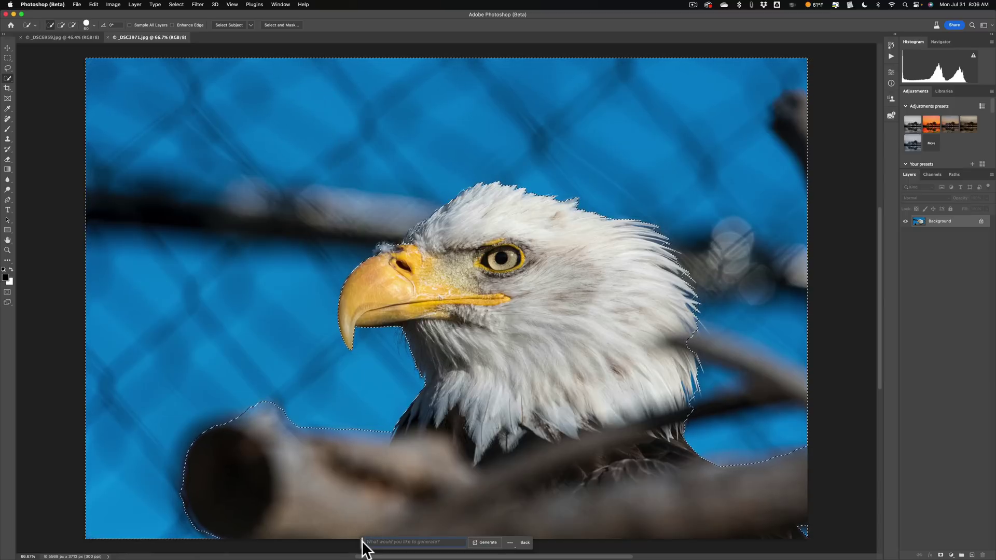
Step: Generate a 'Blue Sky' fill for the selected background behind the eagle
left_click_drag(361, 542, 292, 151)
left_click(293, 151)
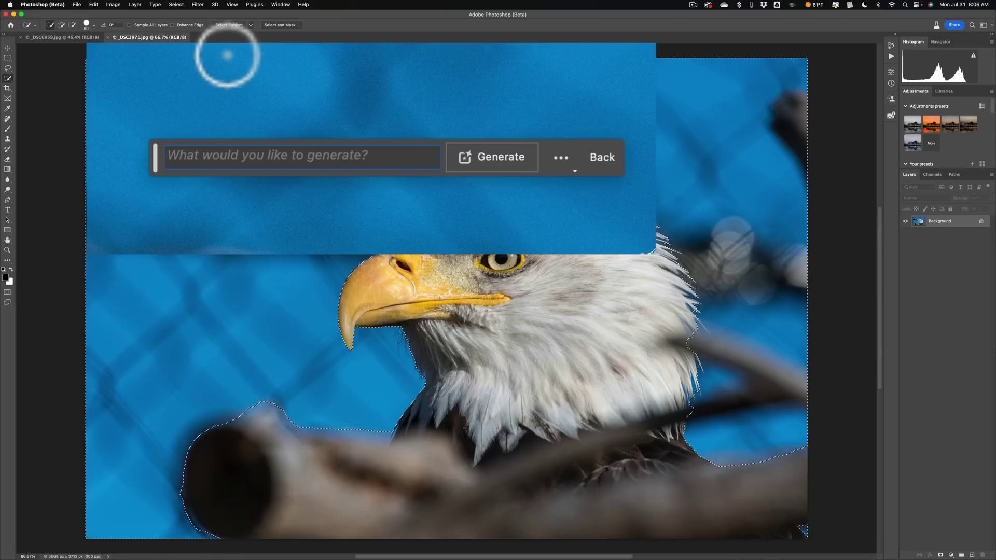
type("Bl")
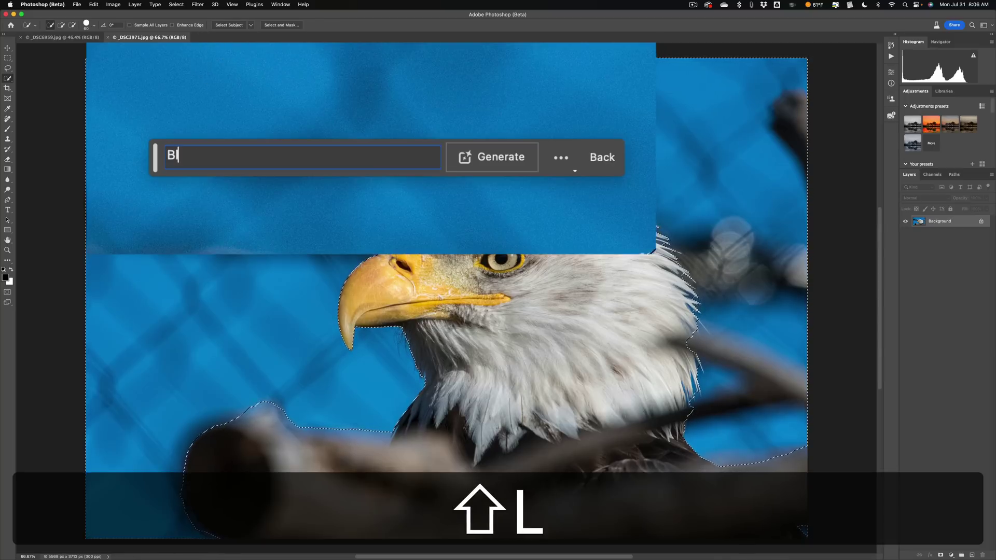
type("ue Sky")
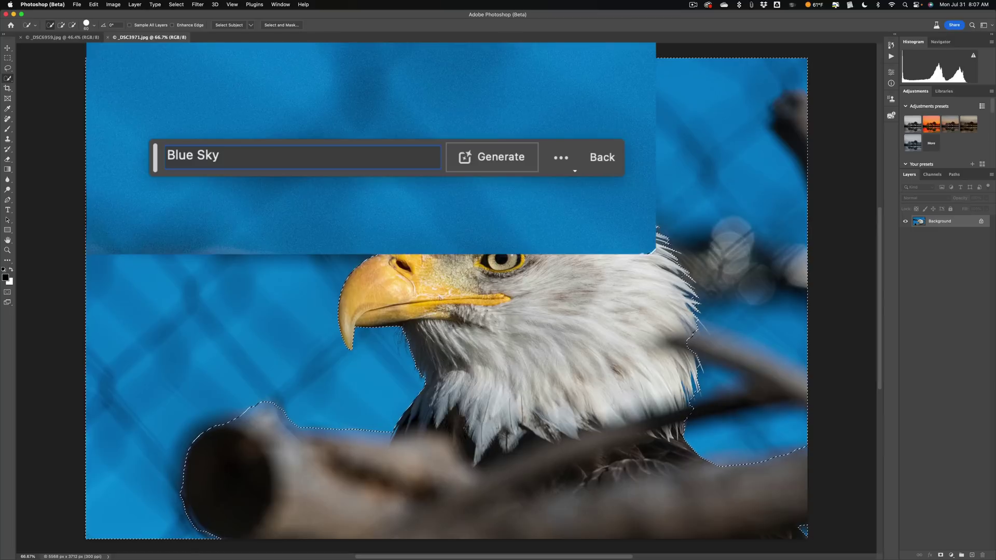
left_click(487, 158)
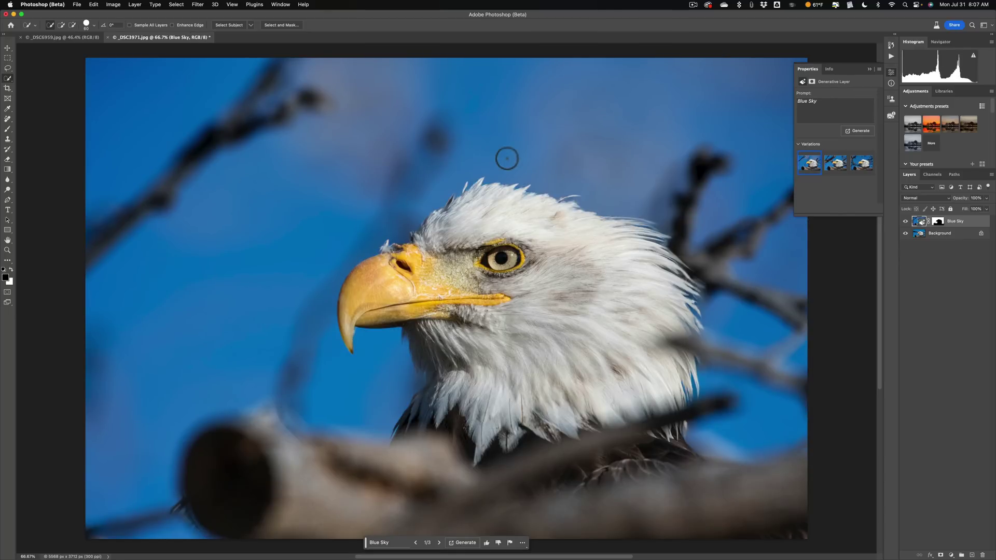
Step: Preview each of the three Blue Sky variations and keep the third
left_click(834, 167)
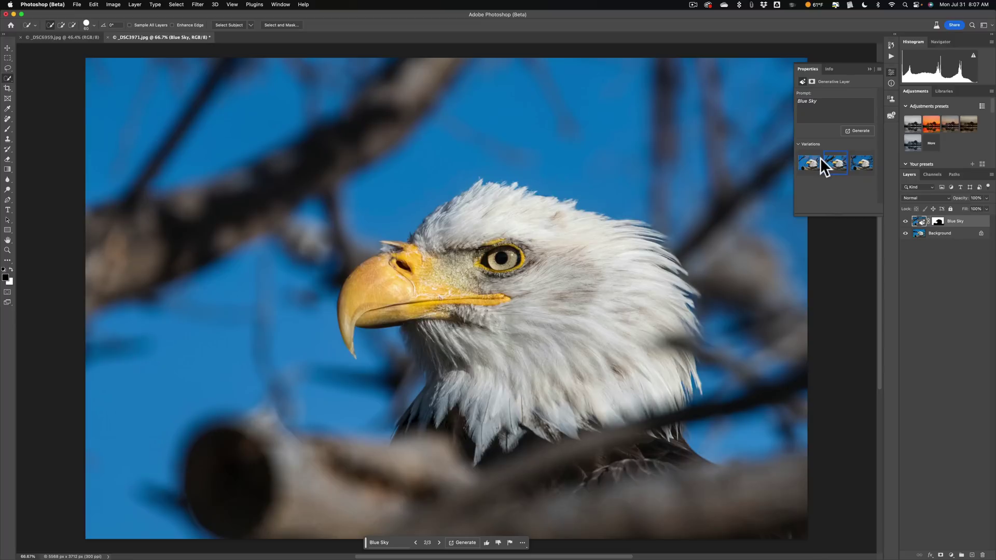
left_click(860, 163)
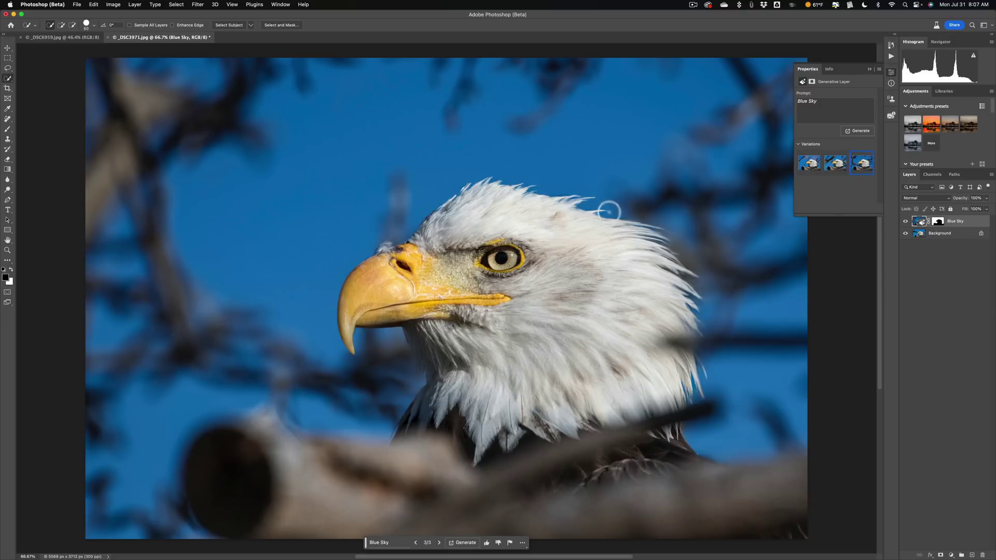
left_click(834, 165)
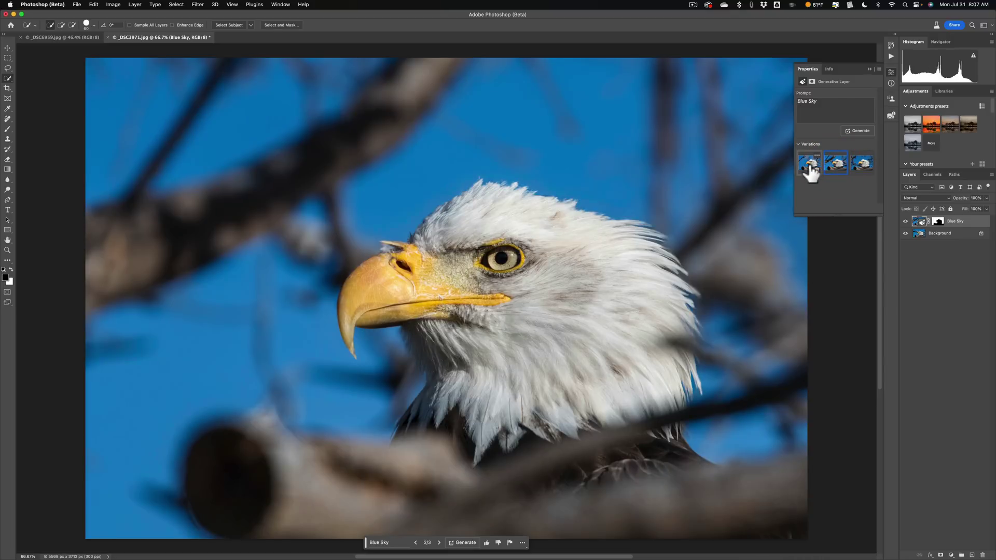
left_click(809, 165)
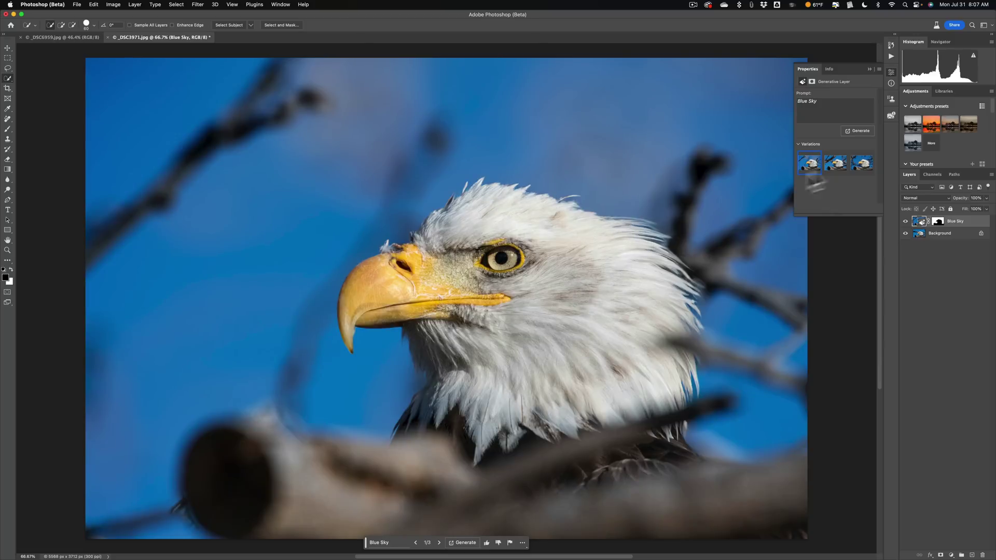
left_click(831, 166)
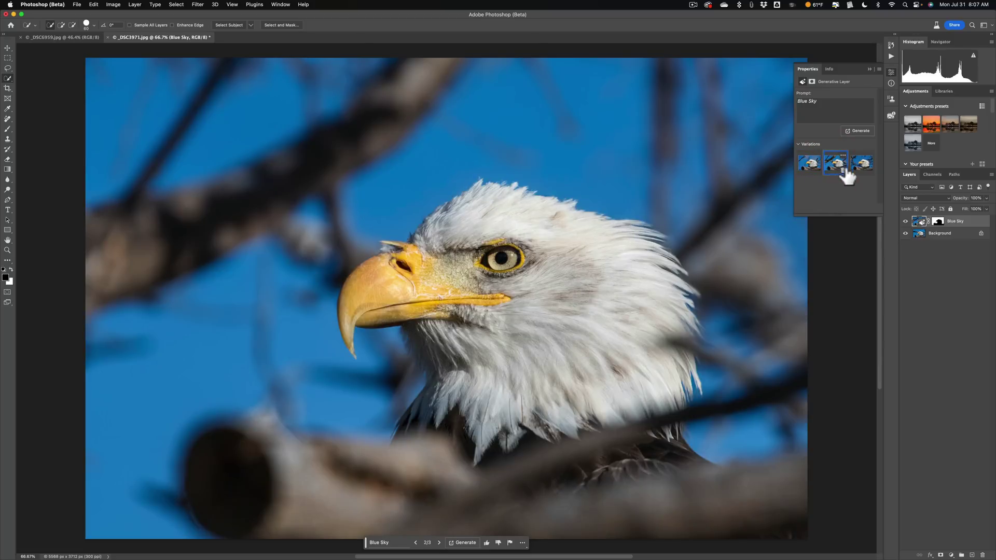
left_click(861, 164)
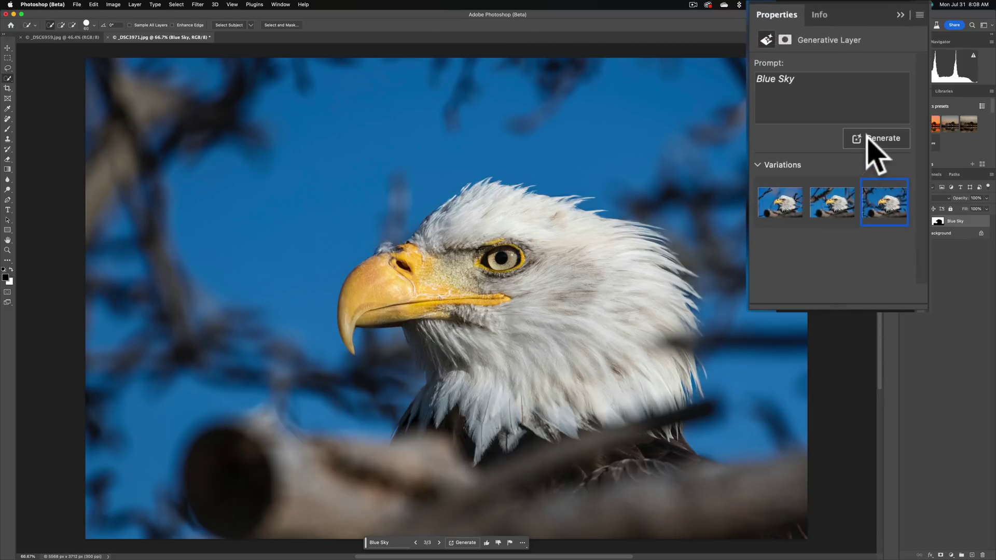
Step: Generate more Blue Sky variations, keep the first, then switch to _DSC6959.jpg
left_click(866, 136)
left_click(866, 138)
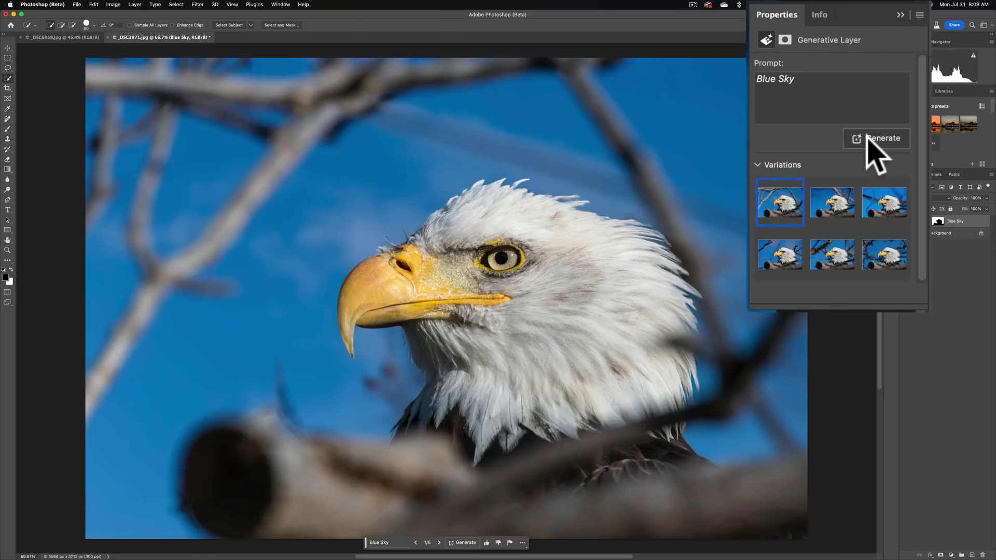
left_click(828, 203)
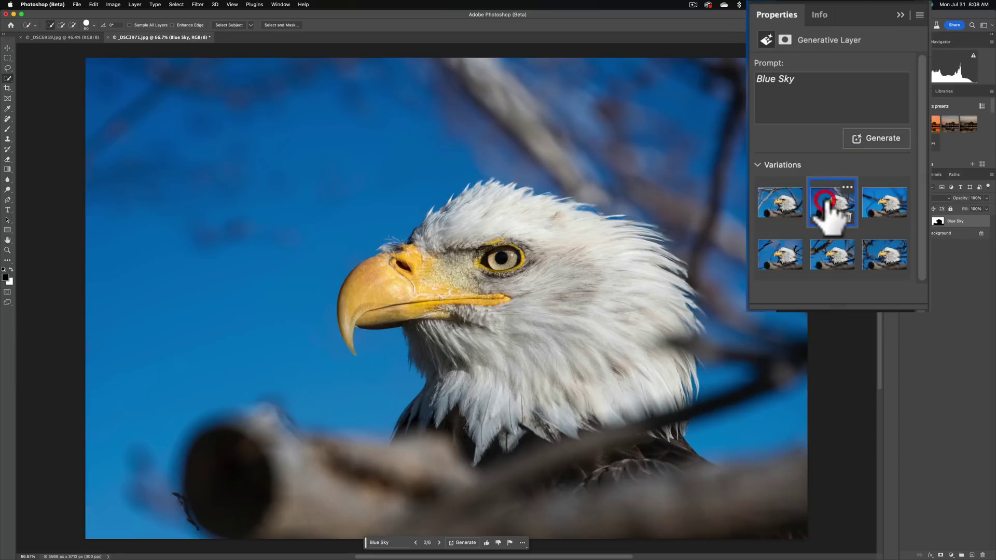
left_click(882, 206)
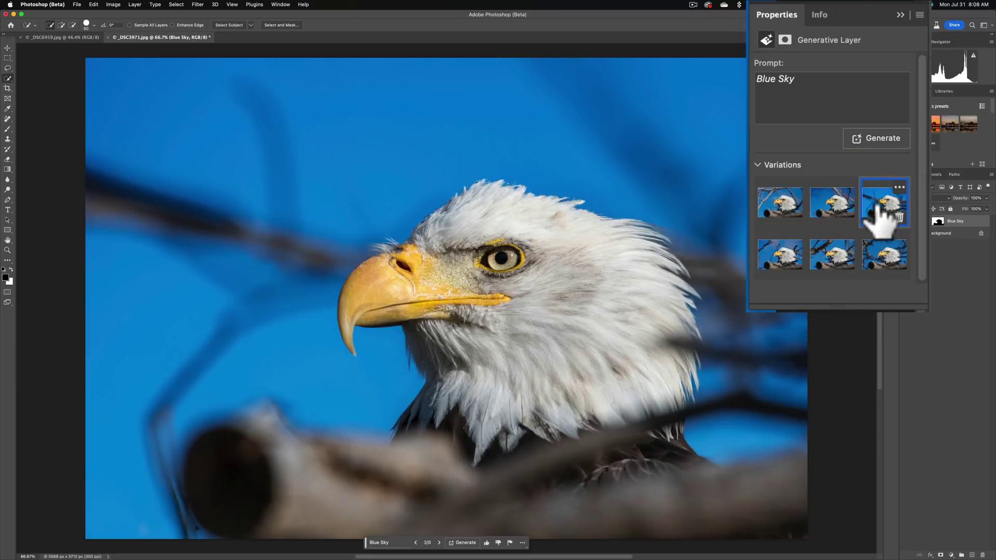
left_click(828, 210)
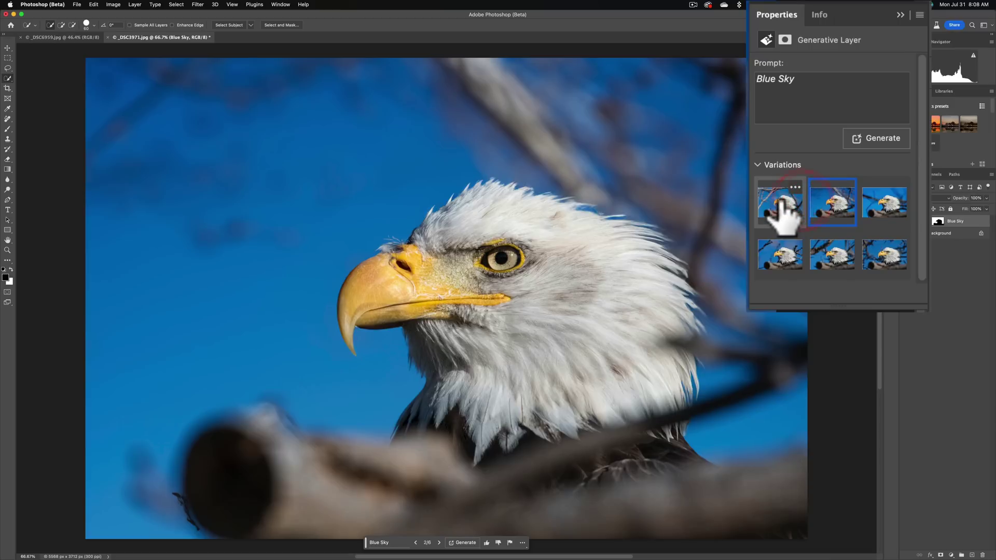
left_click(780, 202)
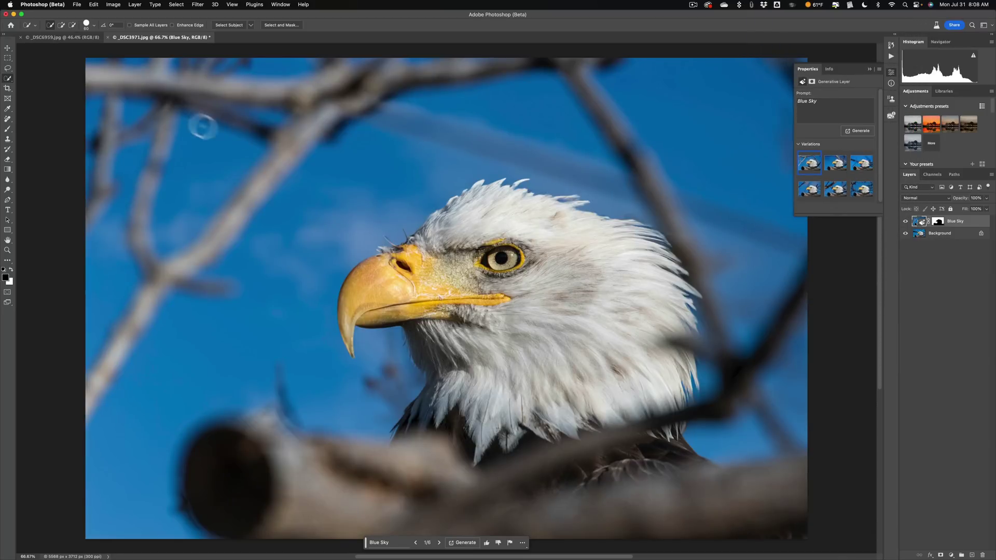
left_click(44, 38)
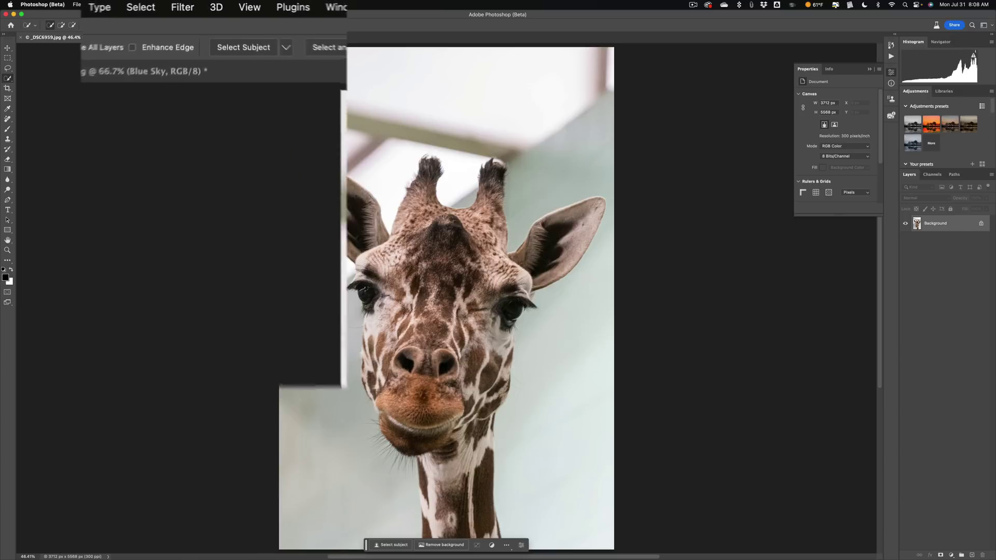
Step: Select the giraffe with Select > Subject and open Select and Mask
left_click(133, 6)
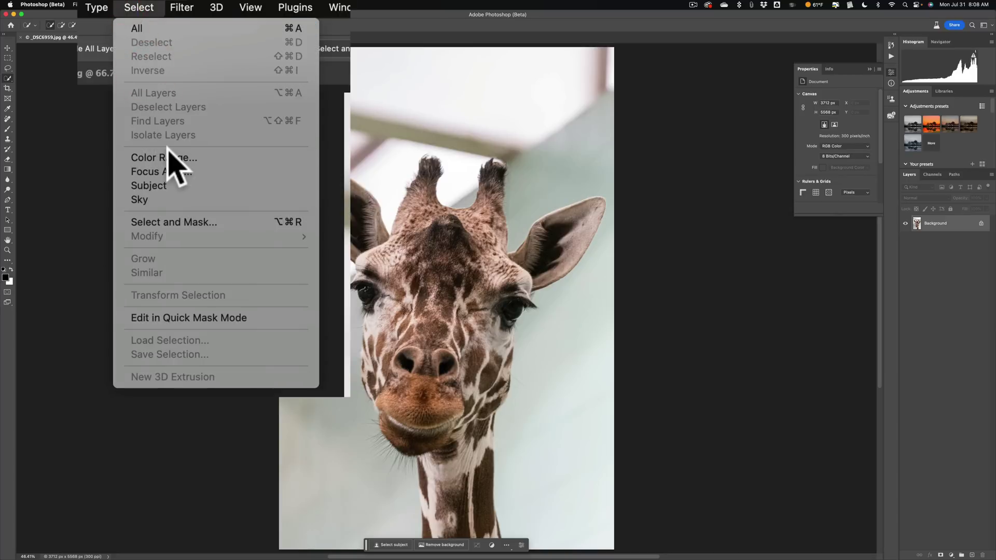
left_click(162, 187)
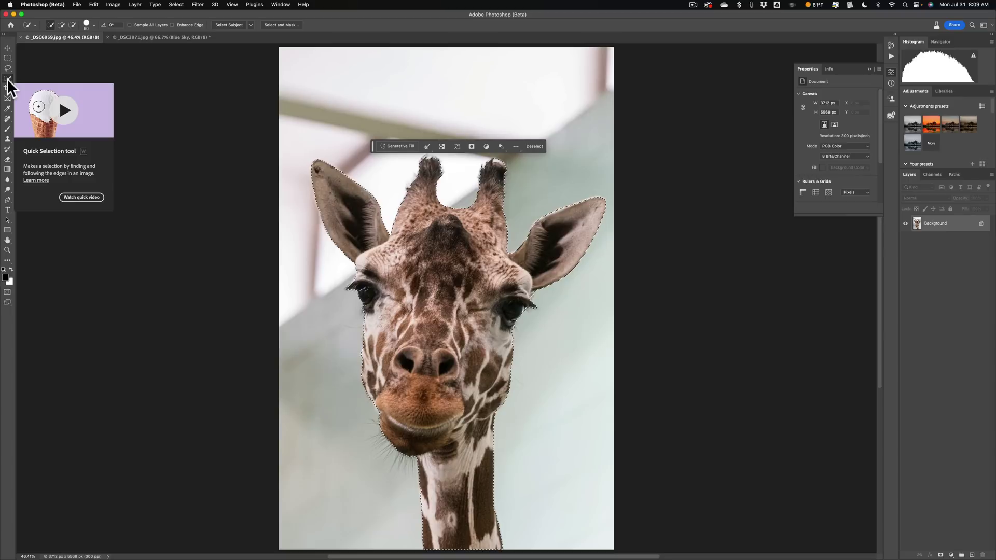
left_click(289, 20)
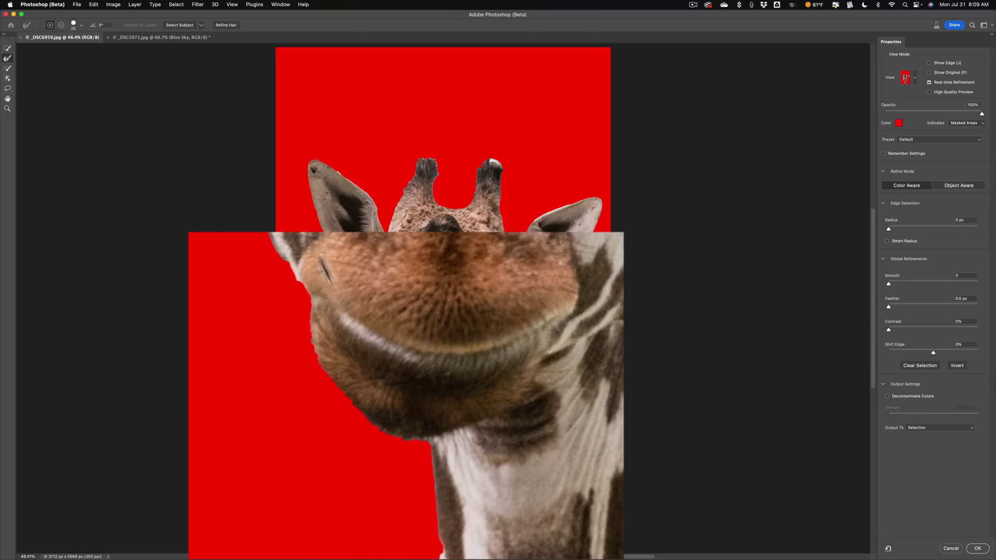
Step: Apply Refine Hair to the giraffe selection edges and confirm with OK
left_click(225, 25)
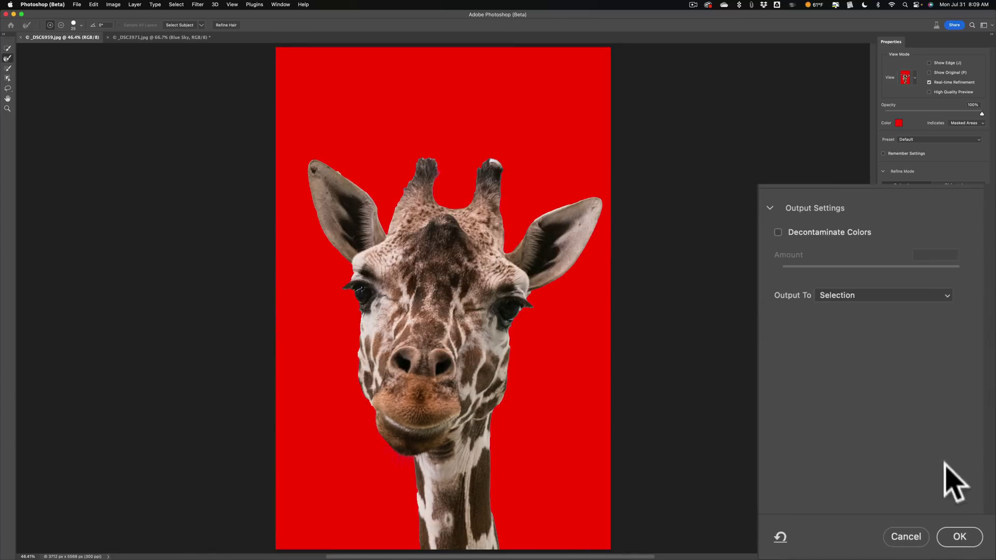
left_click(975, 548)
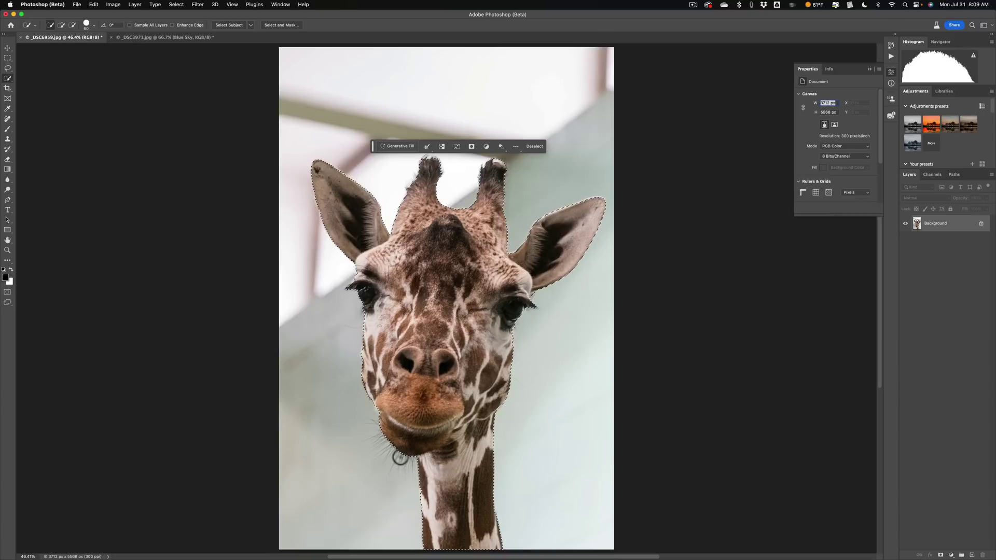
Step: Invert the selection onto the giraffe's background and start a Generative Fill
key("shift")
key("shift+super+i")
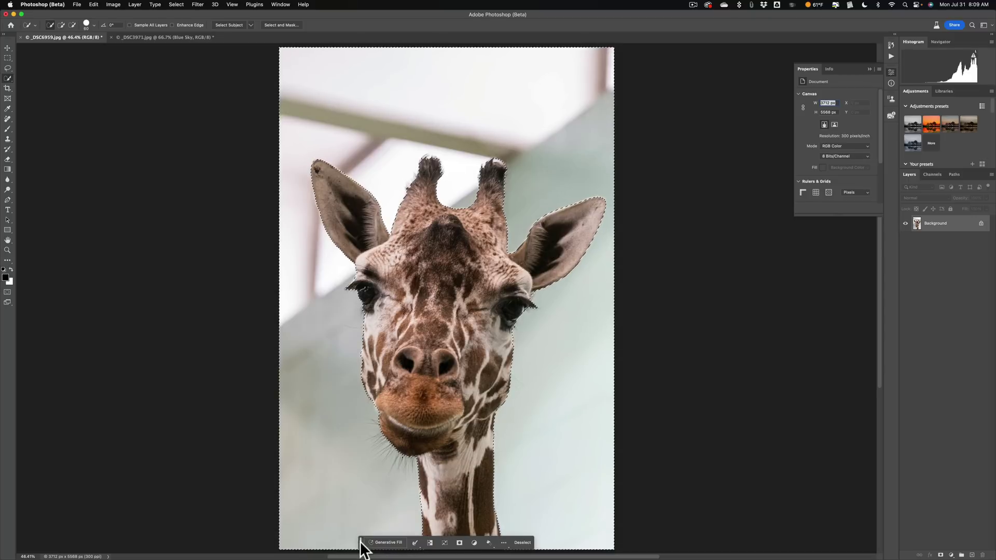
left_click_drag(360, 542, 253, 129)
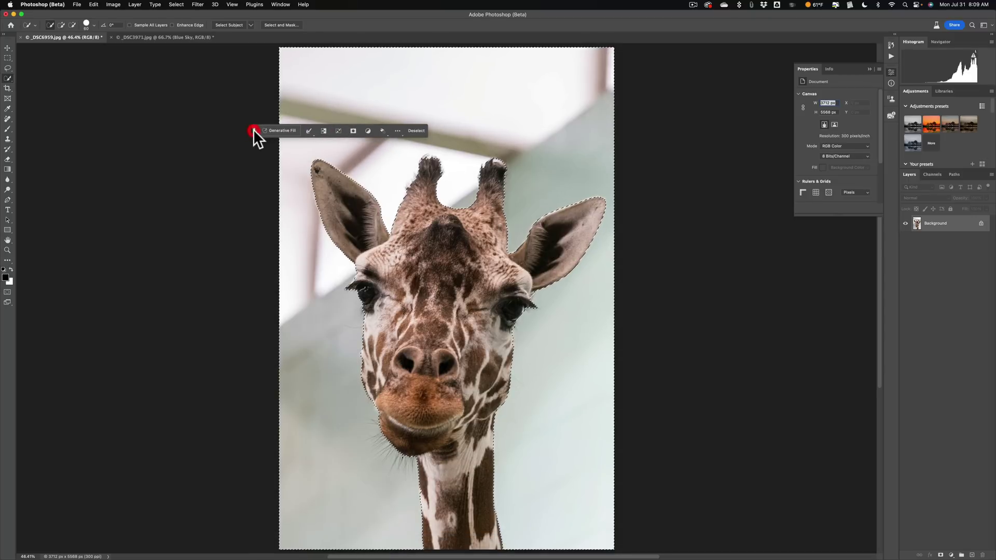
left_click(281, 129)
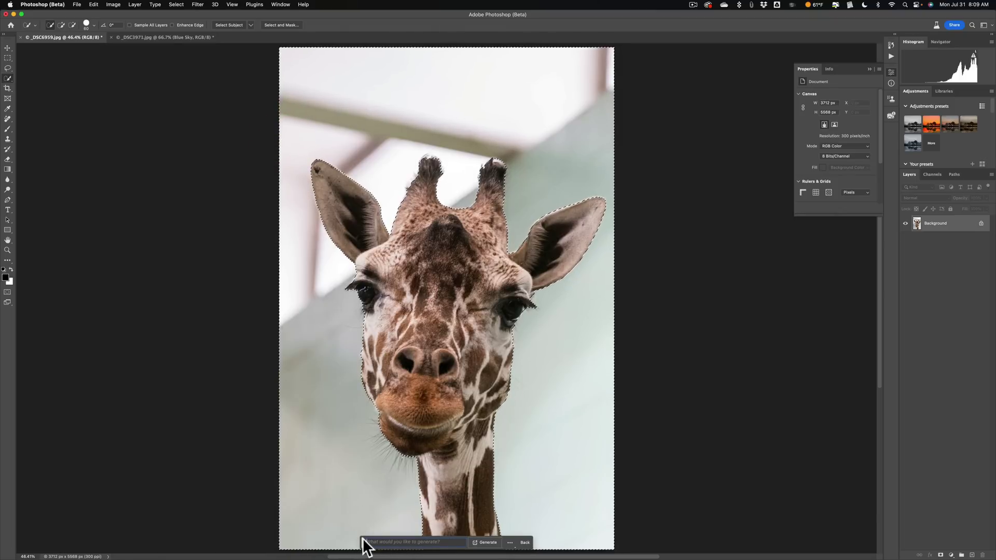
Step: Generate a 'Blue Sky' fill for the background behind the giraffe
left_click_drag(363, 542, 270, 130)
left_click(275, 134)
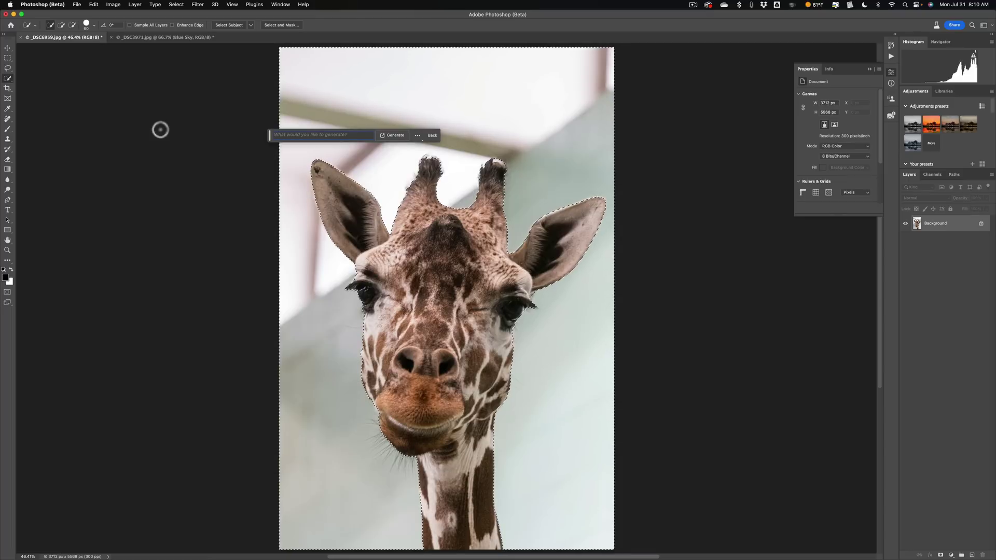
type("Bl")
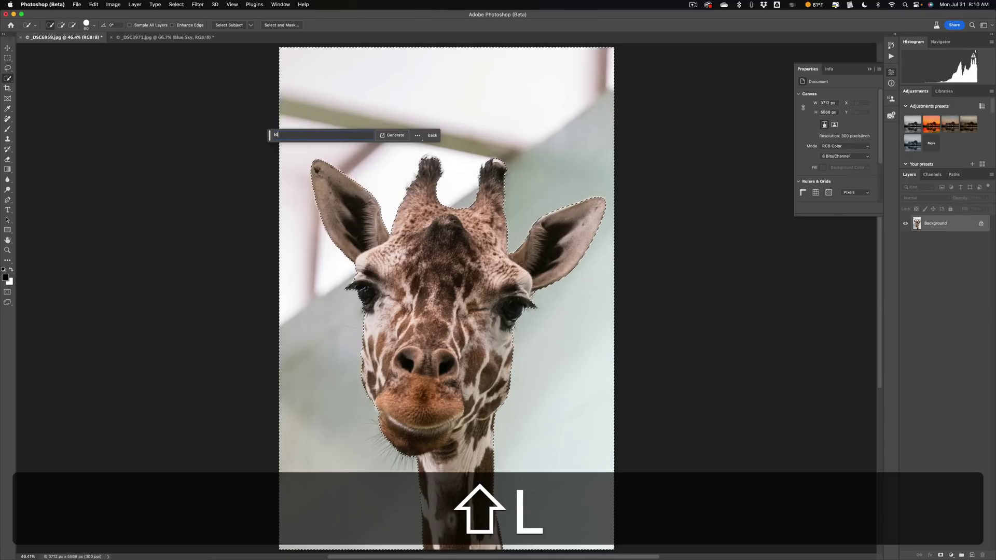
type("ue Sky")
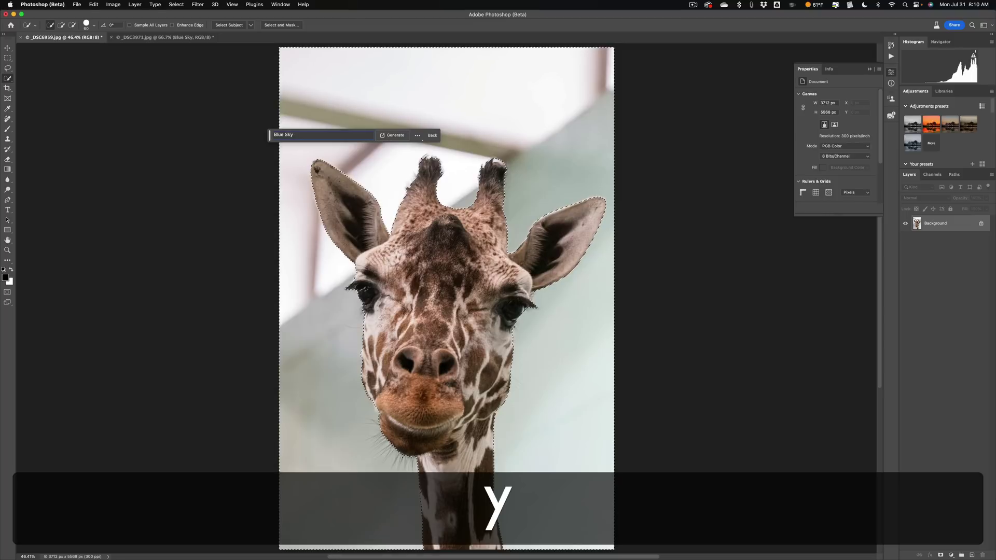
left_click(393, 134)
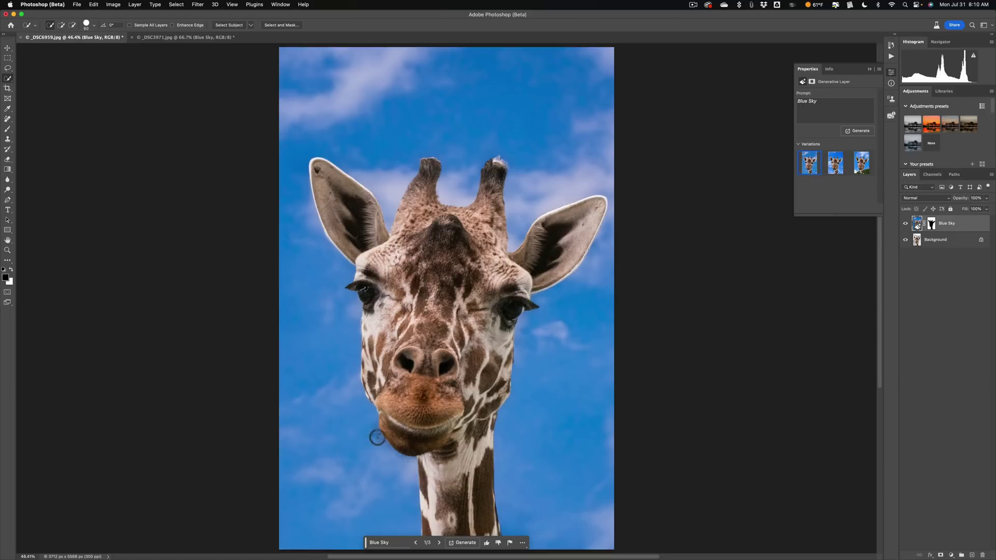
Step: Preview the second Blue Sky variation, then choose the third with trees along the bottom
left_click(836, 169)
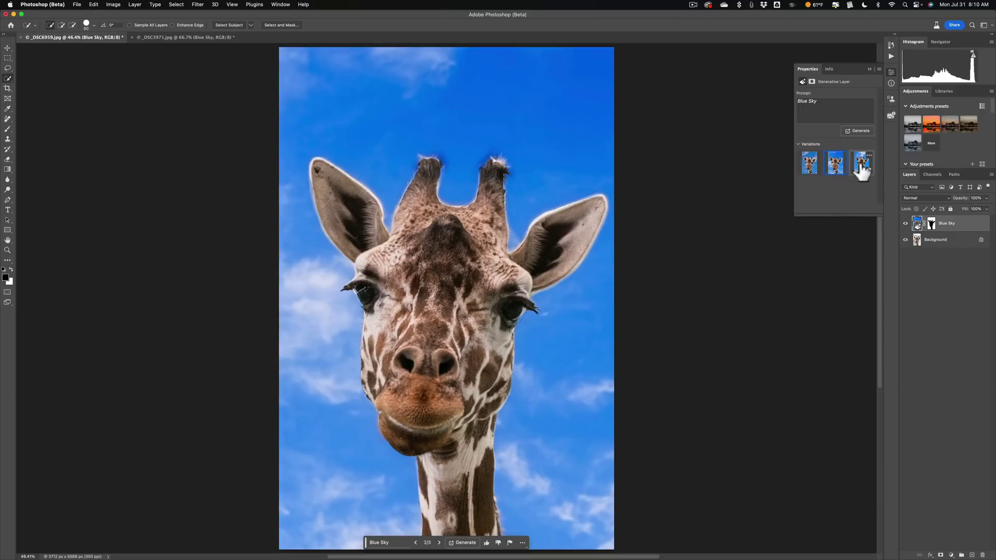
left_click(861, 165)
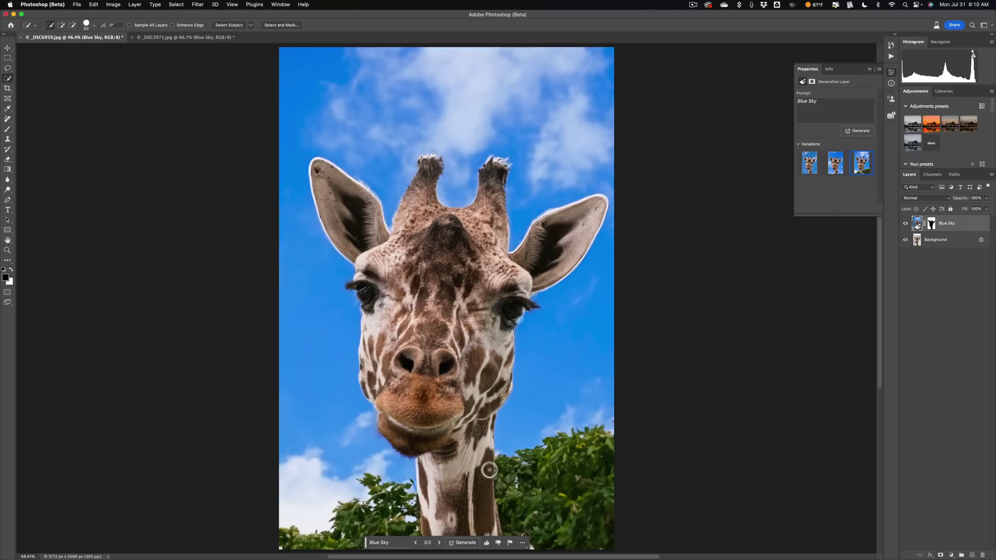
Step: Generate three more Blue Sky variations and preview the second and third
left_click(860, 129)
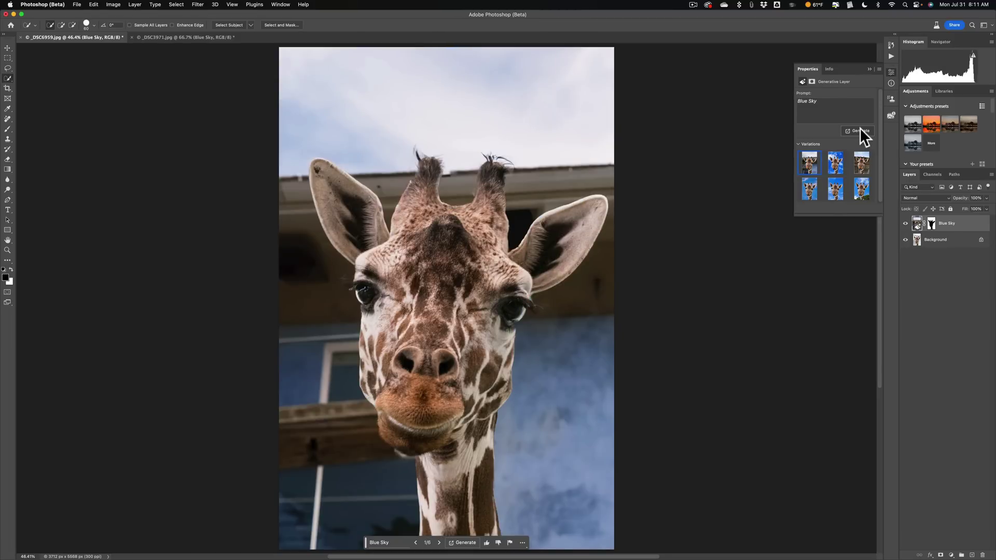
left_click(835, 164)
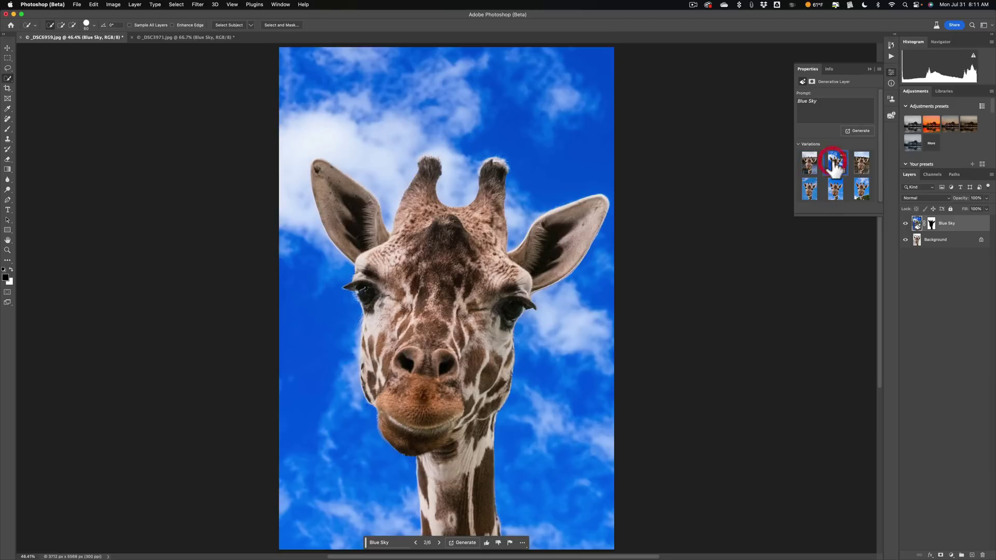
left_click(858, 165)
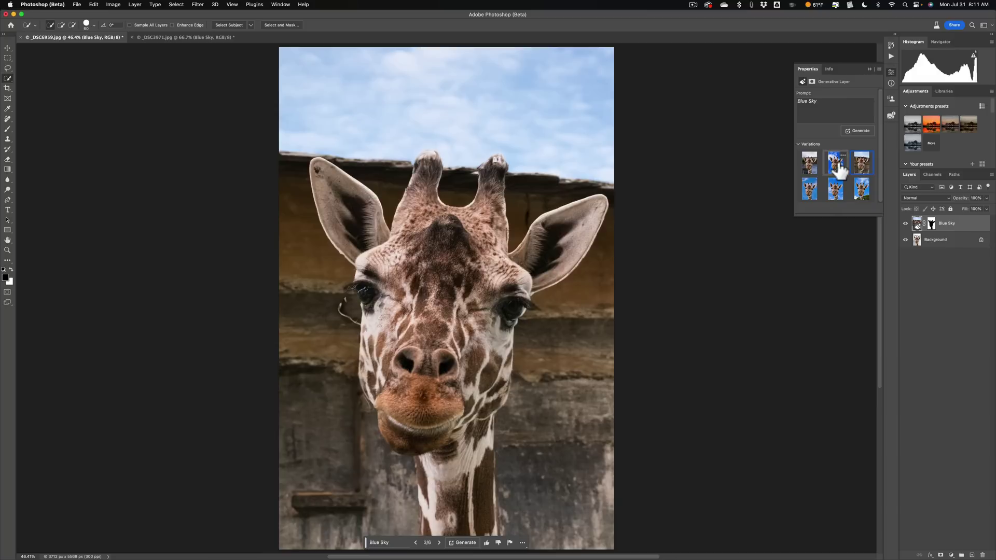
left_click(836, 166)
Step: Compare the fourth, fifth and sixth variations and settle on the plain blue fifth
left_click(833, 189)
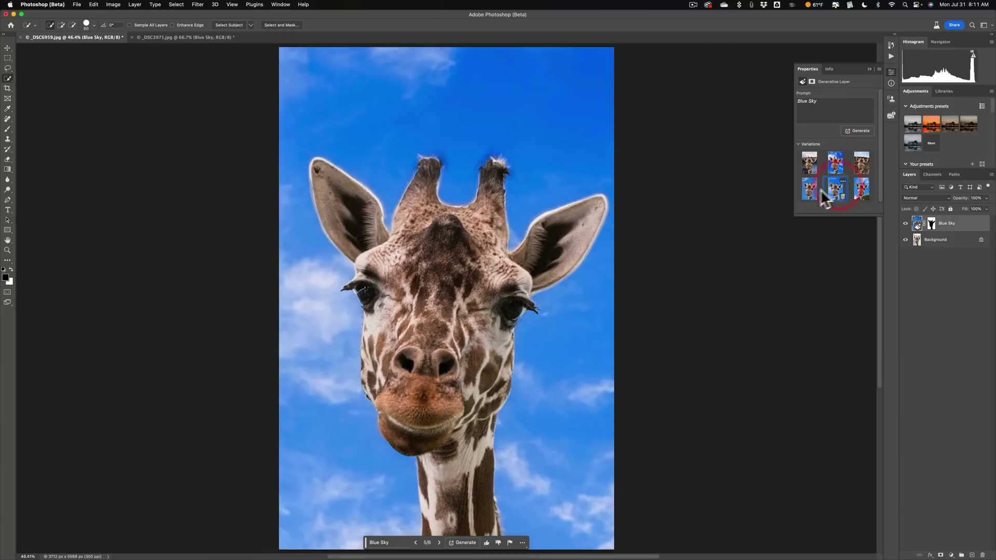
left_click(809, 190)
left_click(858, 189)
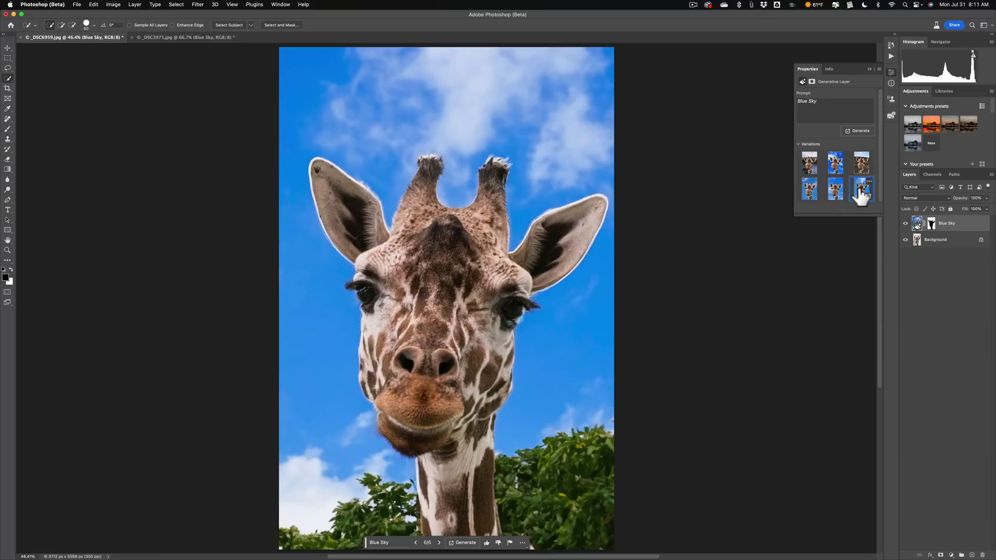
left_click(830, 195)
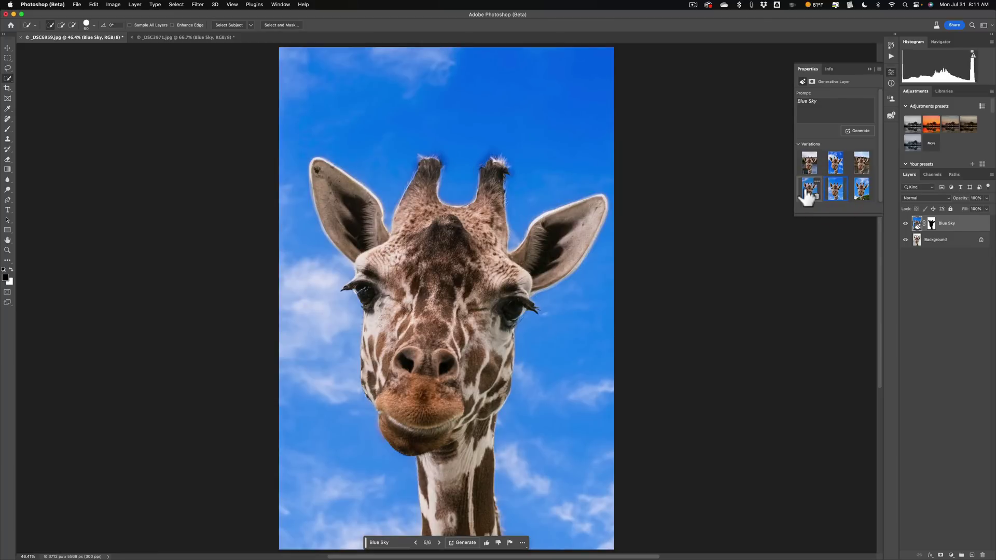
left_click(807, 193)
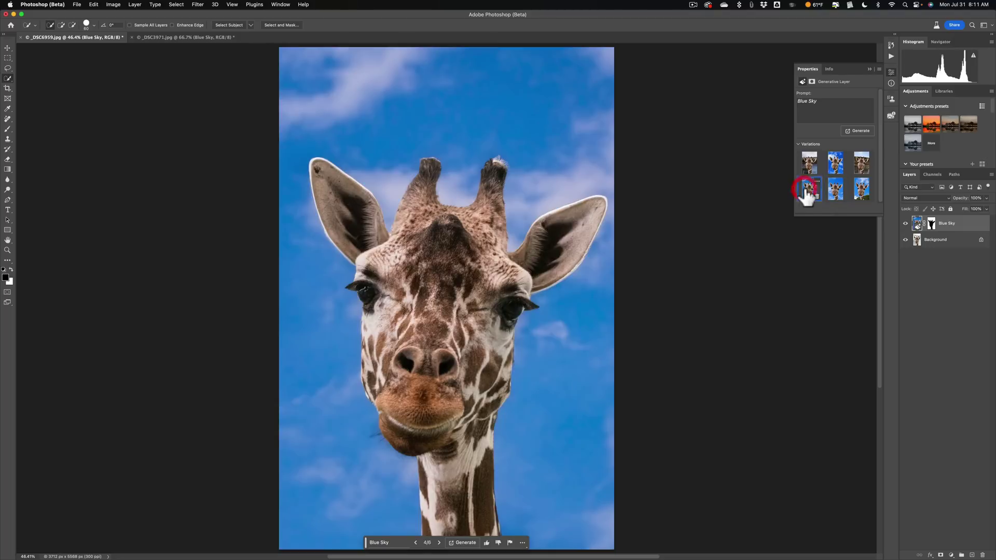
left_click(860, 191)
left_click(835, 191)
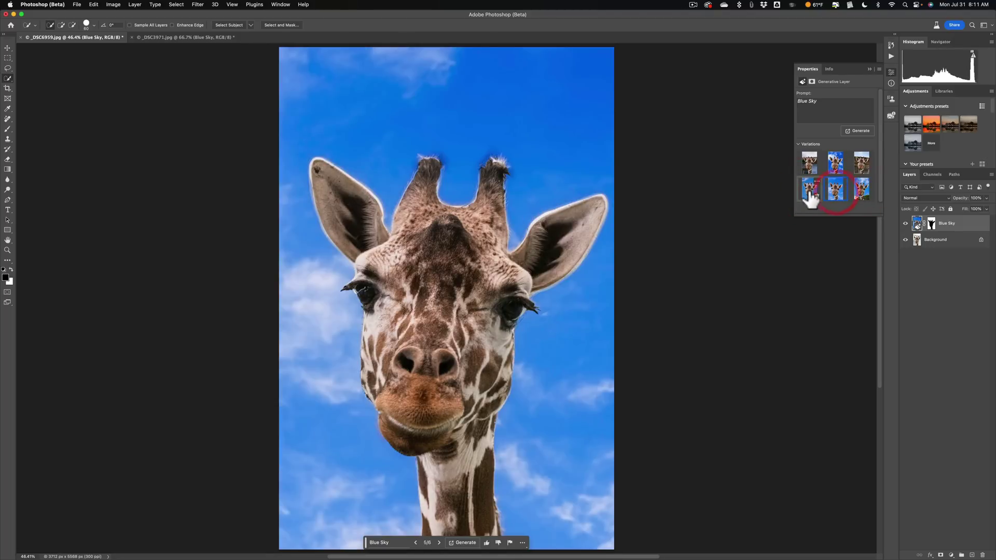
Step: Apply the fourth Blue Sky variation, bright blue with soft white clouds, behind the giraffe
left_click(809, 191)
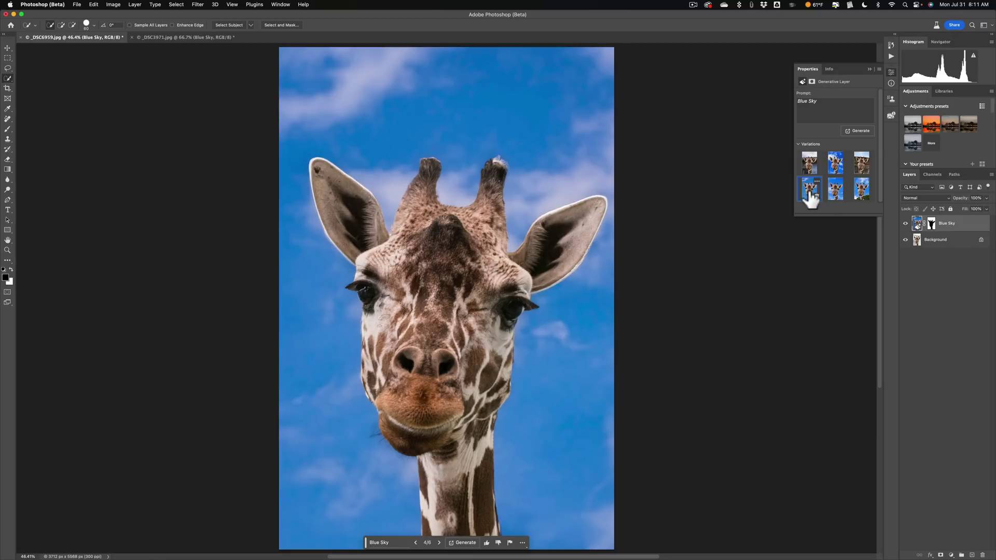
Step: Open Creative Cloud from the menu bar and show its Beta apps list
left_click(707, 5)
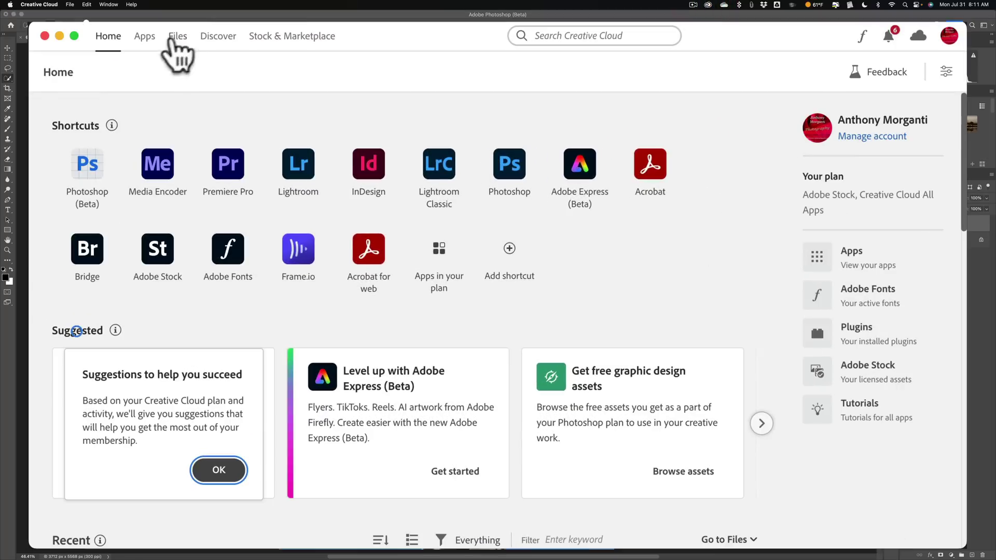
left_click(145, 37)
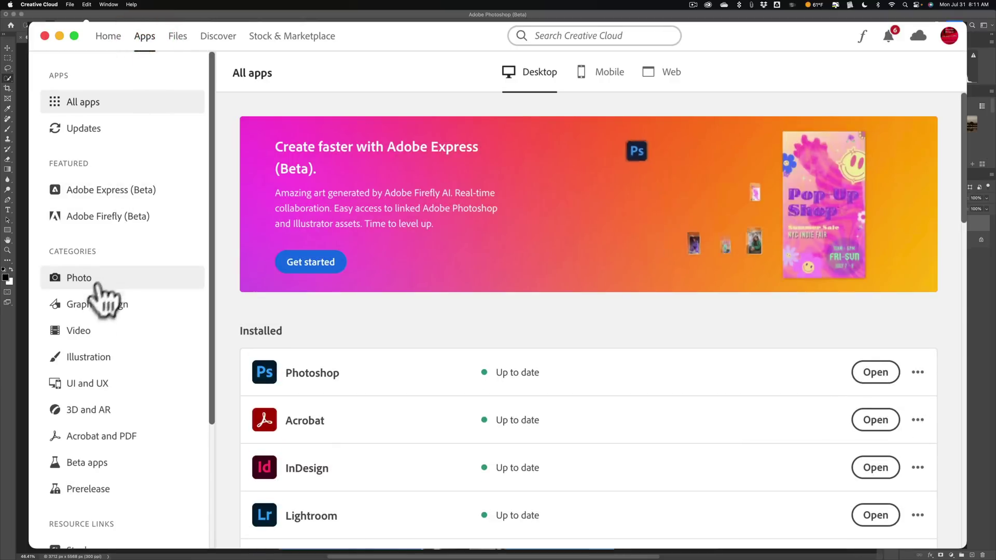
left_click(93, 462)
Step: Scroll the Beta apps list to confirm Photoshop (Beta) is installed and up to date
scroll(440, 423, "down", 2)
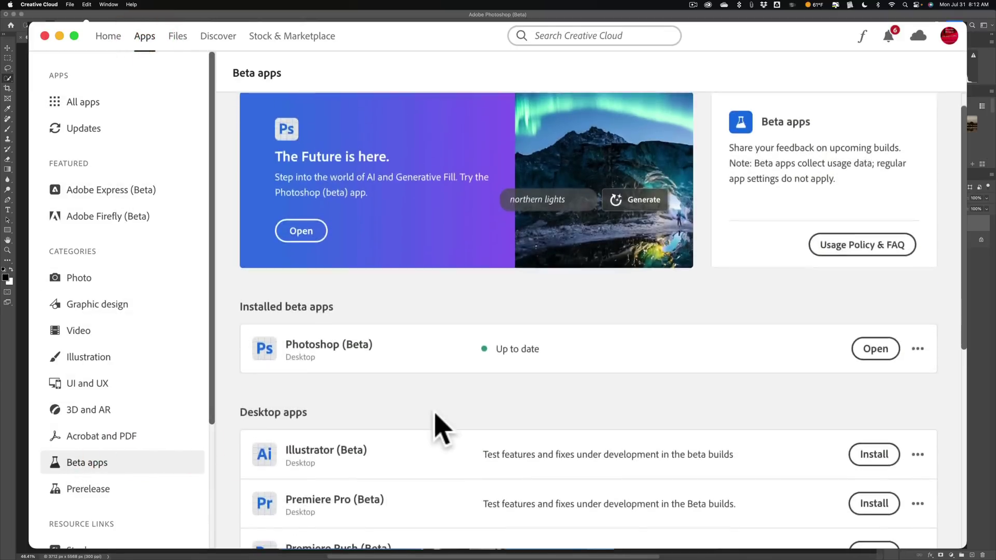
scroll(441, 426, "down", 2)
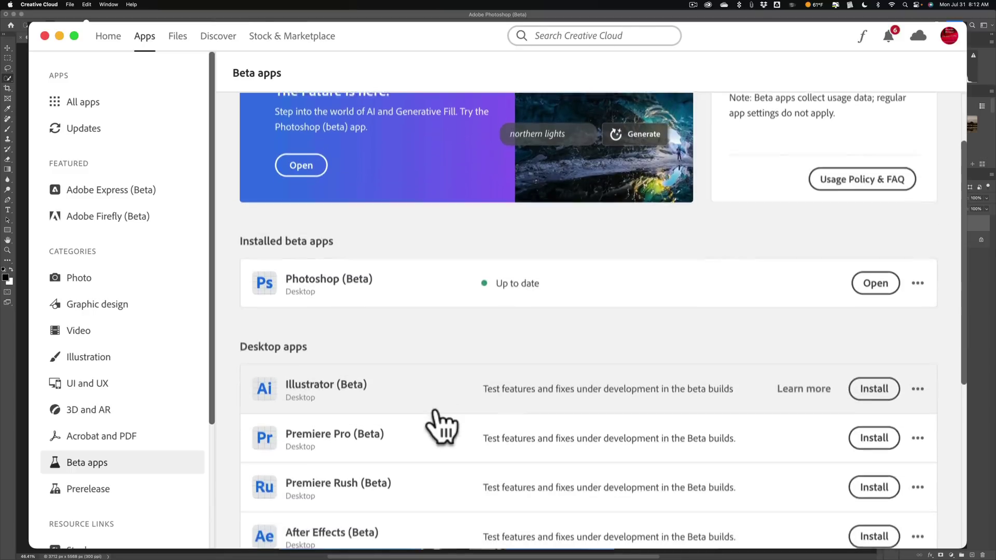
scroll(441, 426, "down", 1)
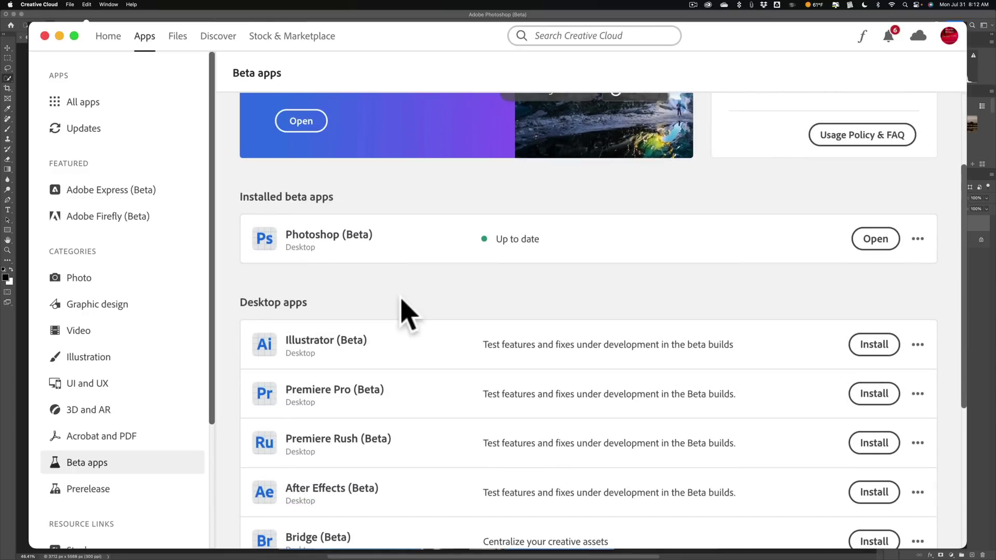
mouse_move(295, 240)
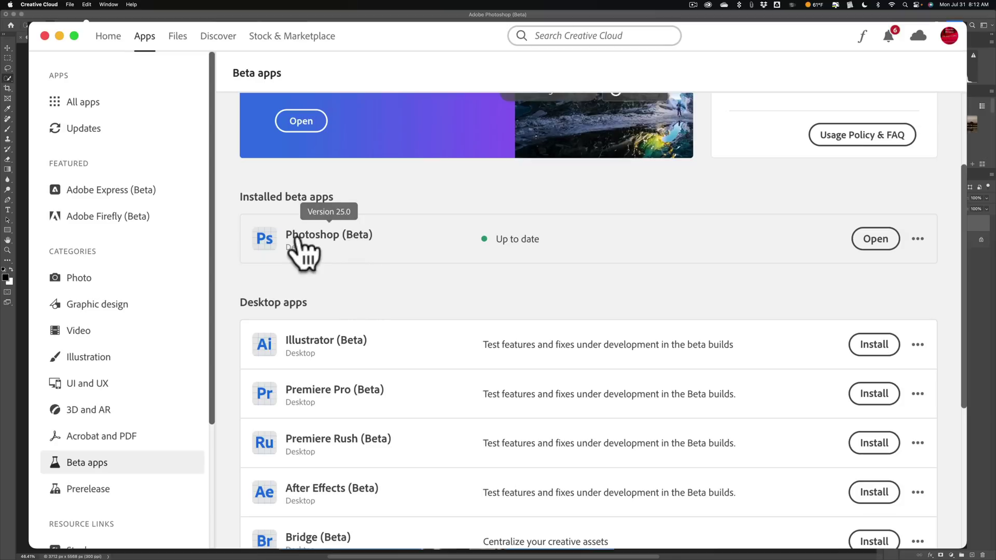
scroll(422, 272, "down", 2)
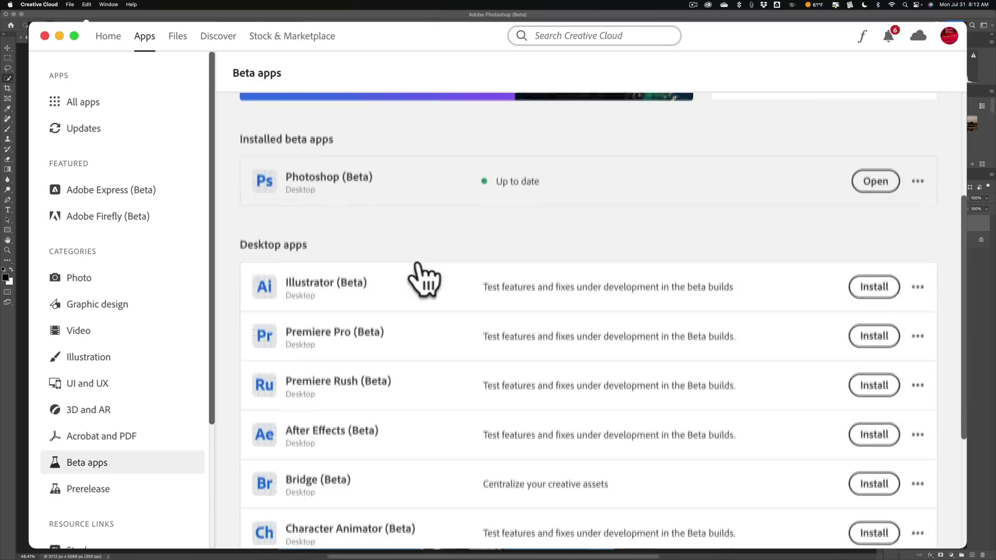
scroll(422, 280, "up", 2)
scroll(484, 311, "down", 5)
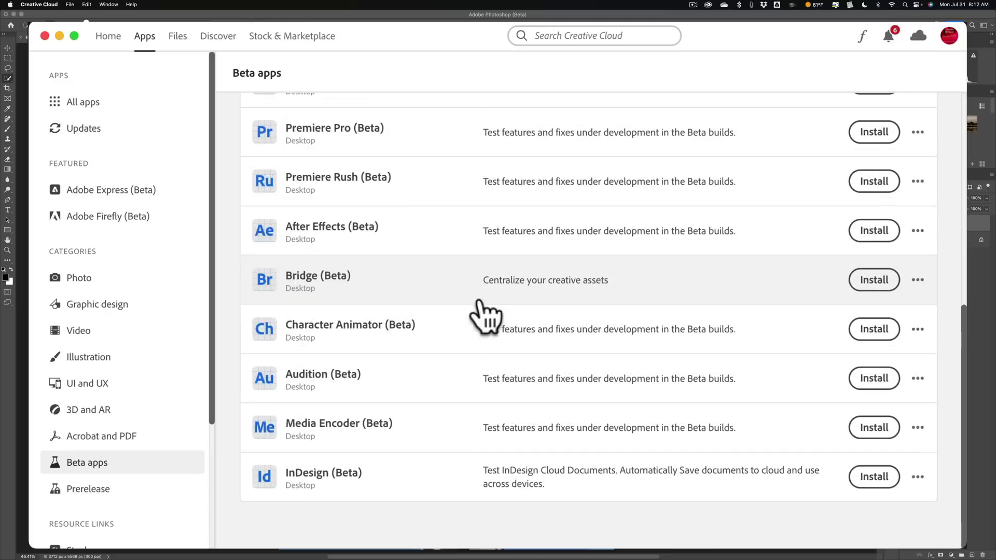
scroll(484, 314, "up", 3)
scroll(485, 316, "up", 4)
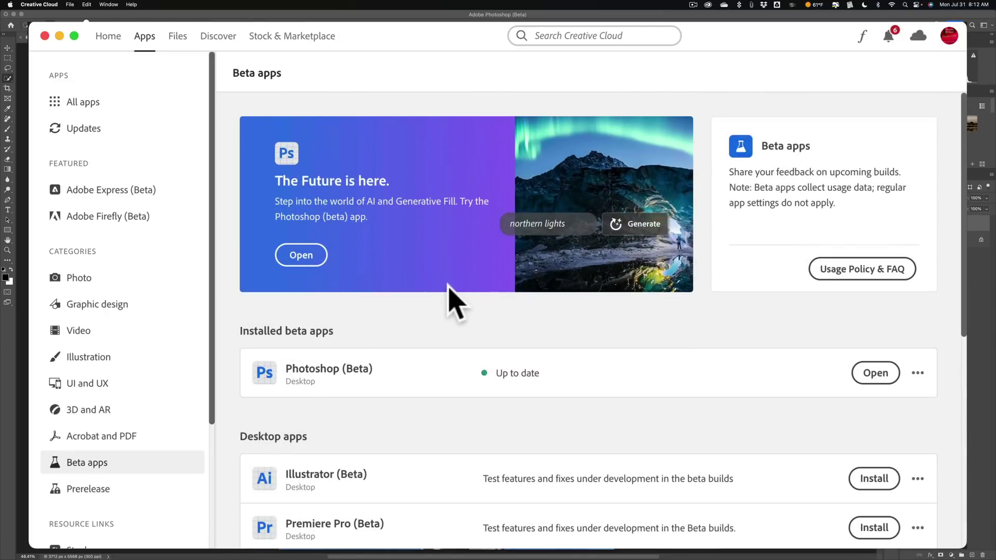
scroll(449, 311, "down", 1)
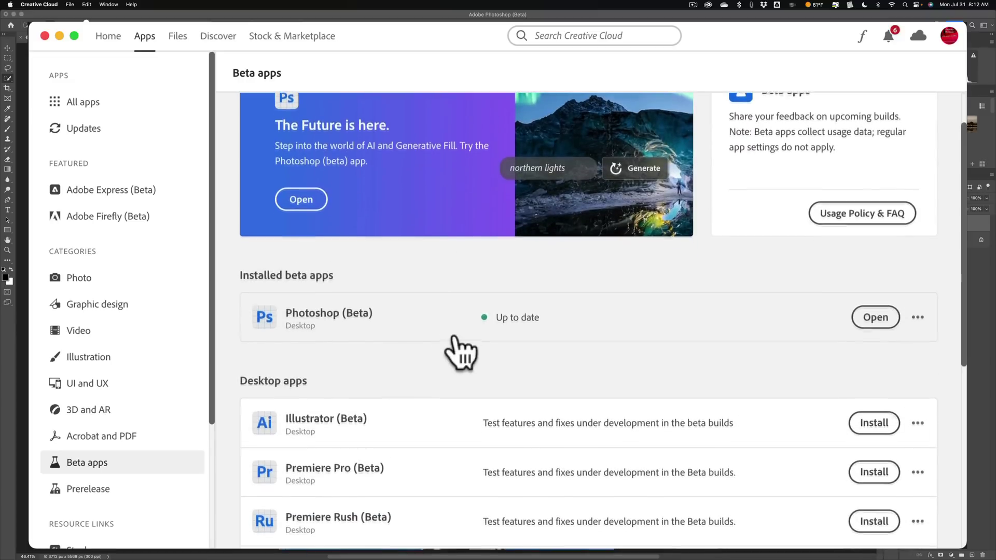
scroll(460, 352, "up", 1)
mouse_move(321, 324)
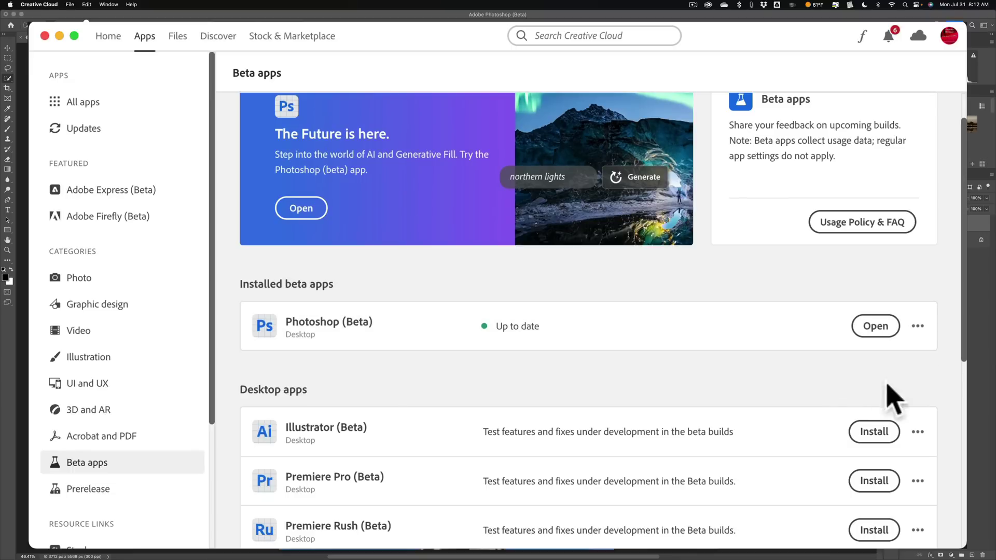
Step: Close Creative Cloud and return to the giraffe document with its fourth Blue Sky variation
left_click(44, 35)
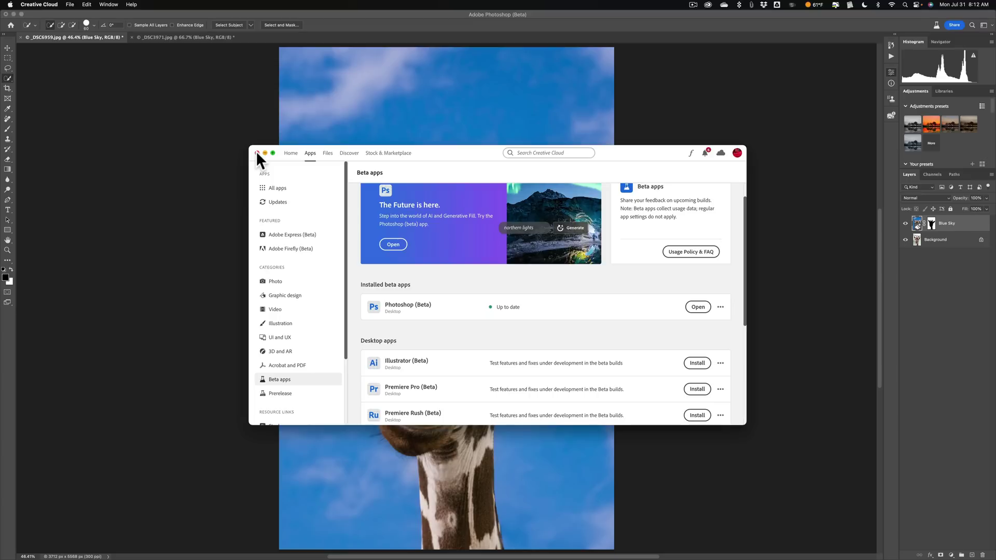
left_click(257, 152)
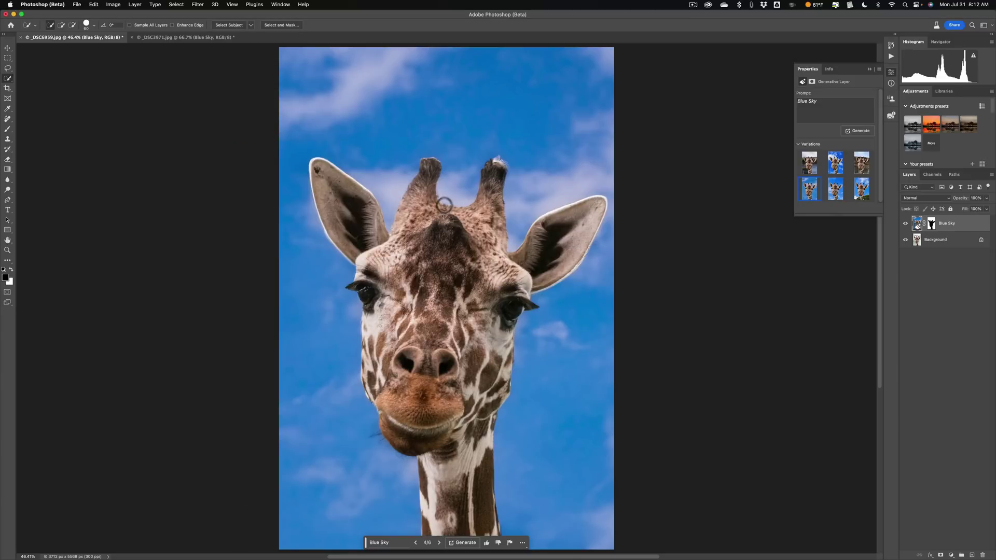